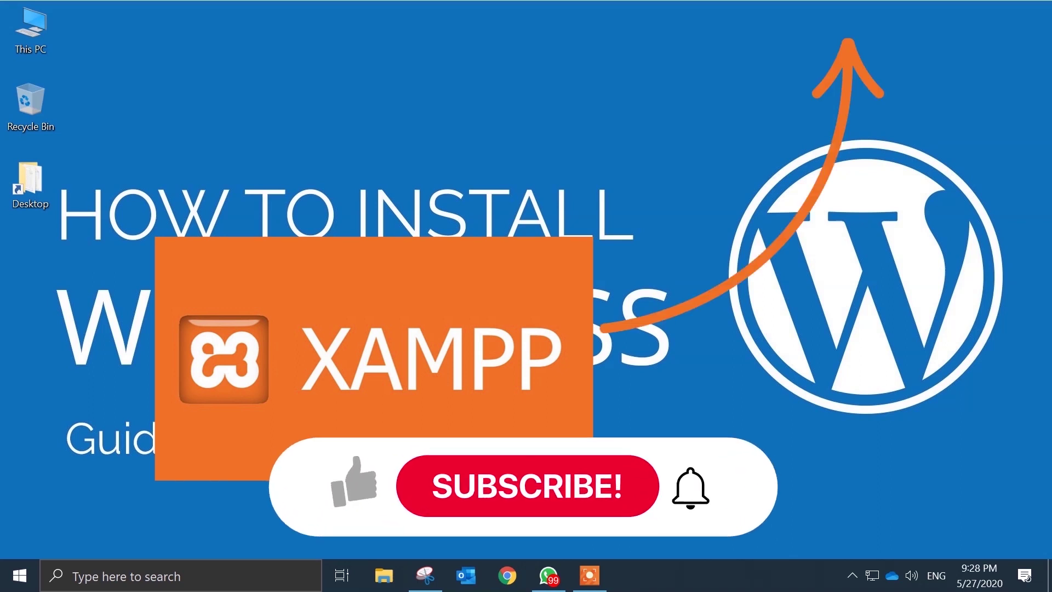
# Step: Open Microsoft Edge and load the Google home page
pyautogui.click(211, 573)
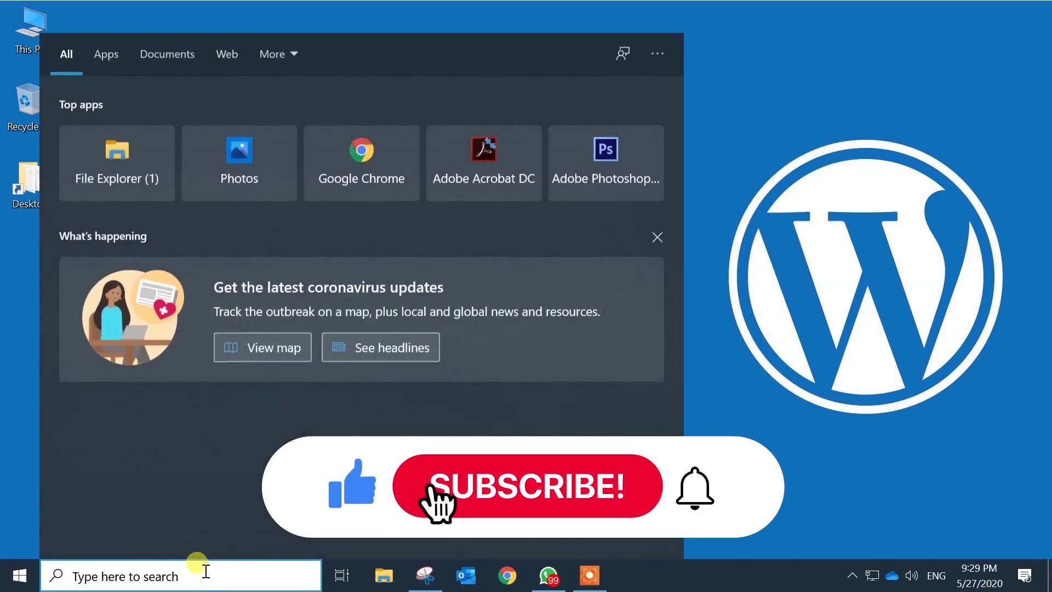
pyautogui.write('edg')
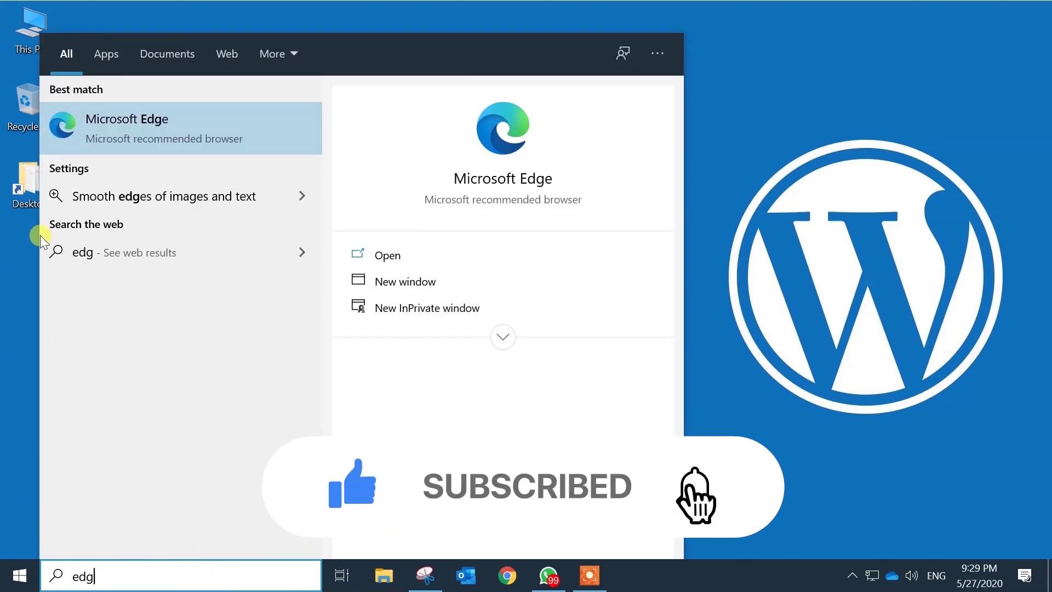
pyautogui.click(85, 141)
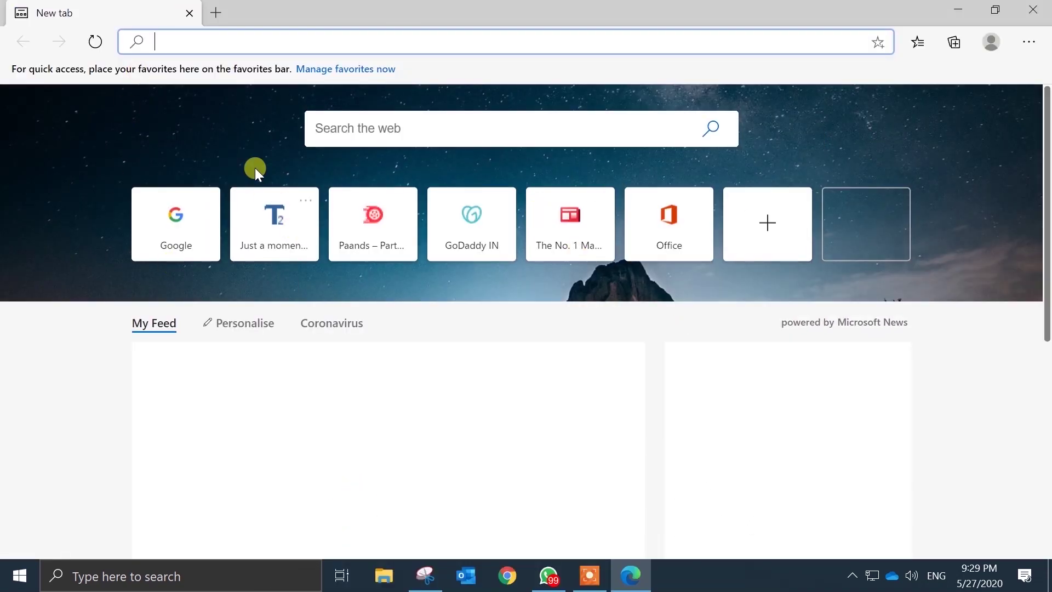
pyautogui.click(175, 213)
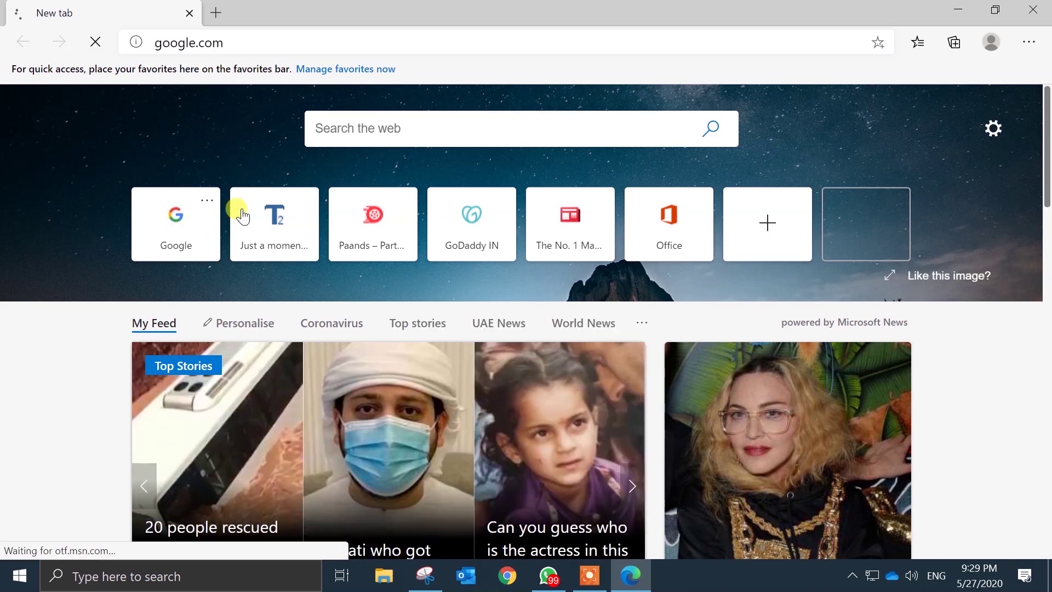
# Step: Search Google for "wordpress download" and open the WordPress.org download page
pyautogui.write('word')
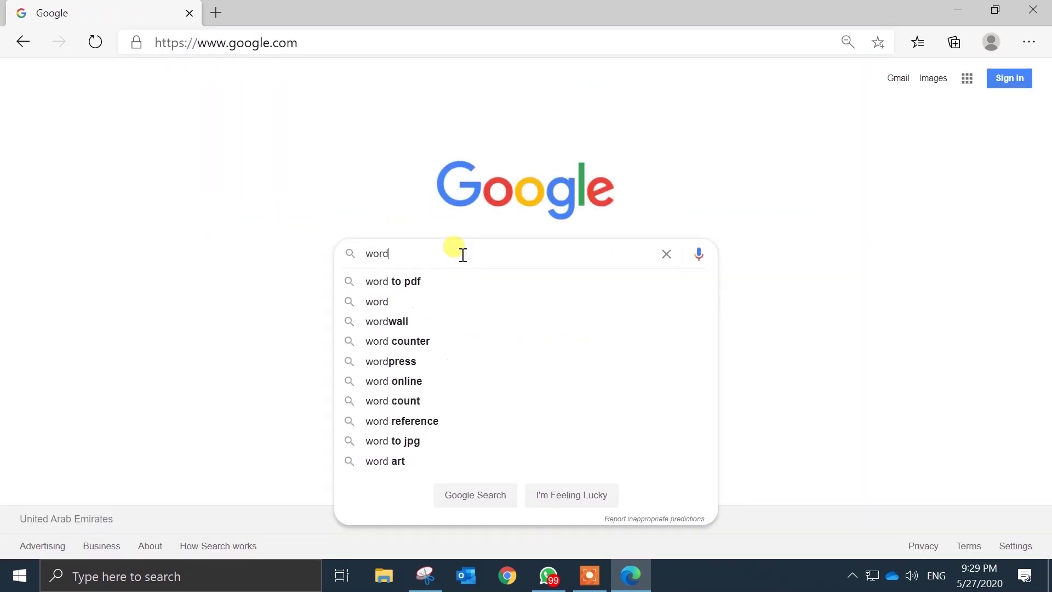
pyautogui.write('press down')
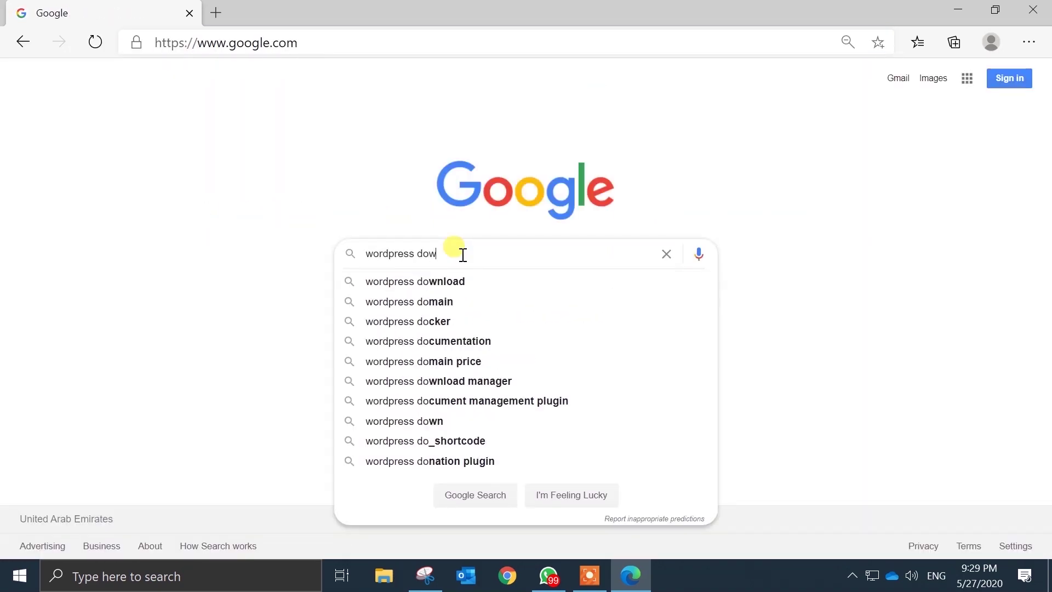
pyautogui.click(458, 281)
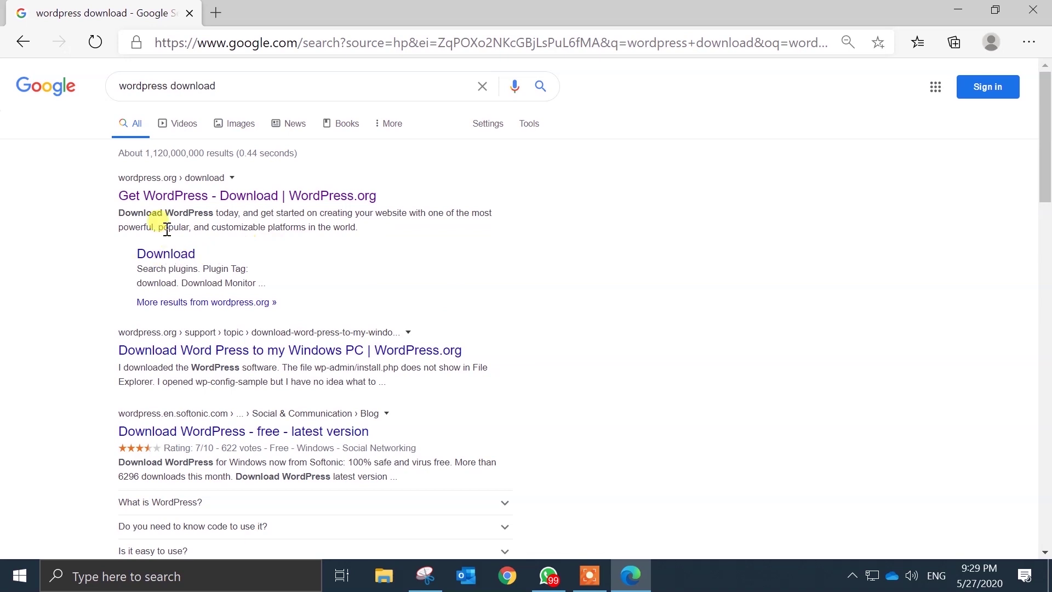
pyautogui.click(170, 197)
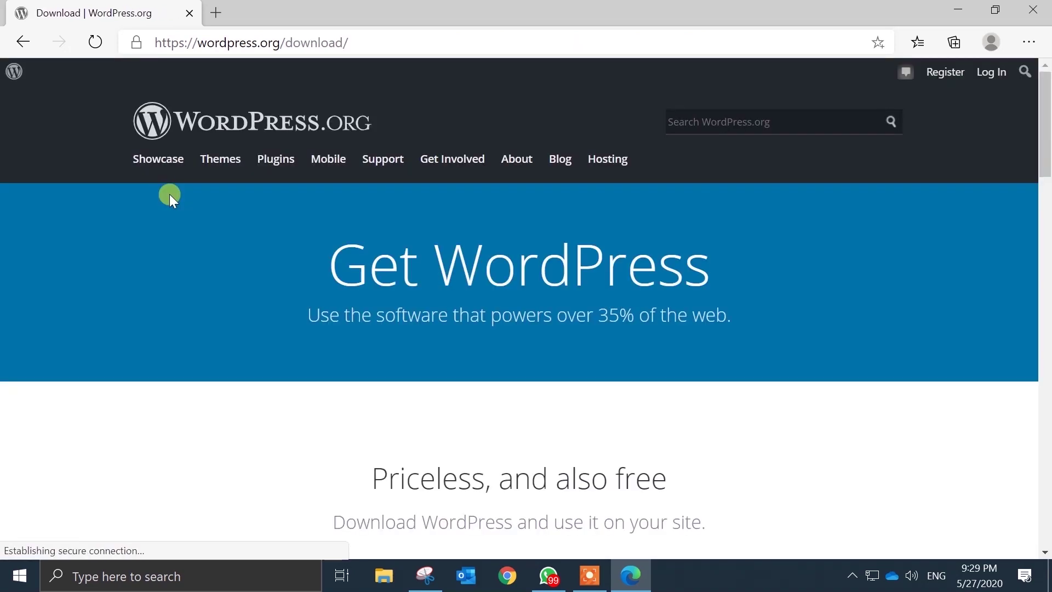
# Step: Download WordPress 5.4.1 as a zip from the page and close the pop-up
pyautogui.scroll(-4, 547, 236)
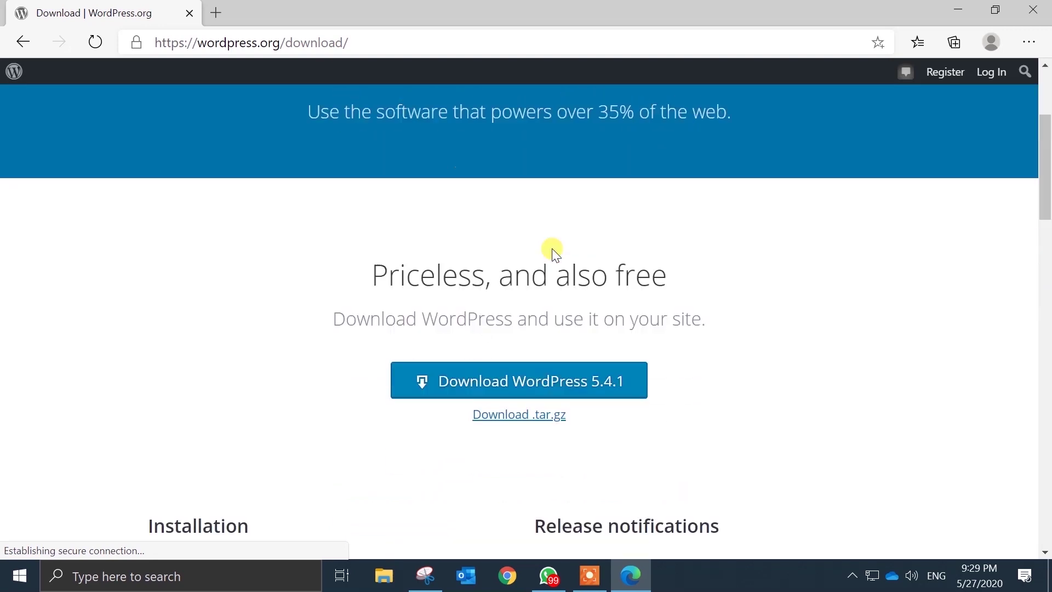
pyautogui.click(520, 362)
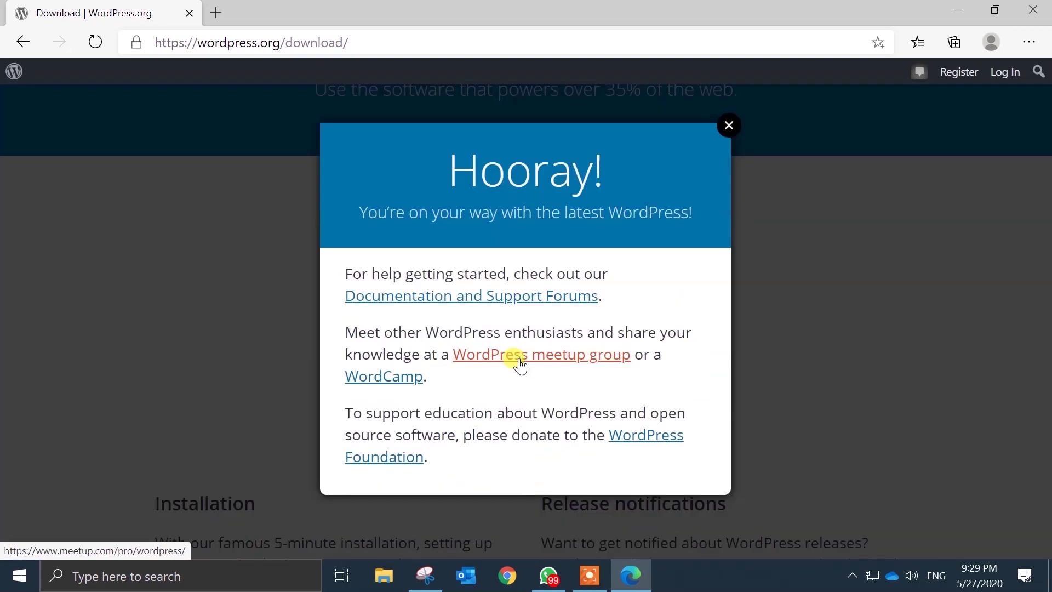
pyautogui.click(731, 107)
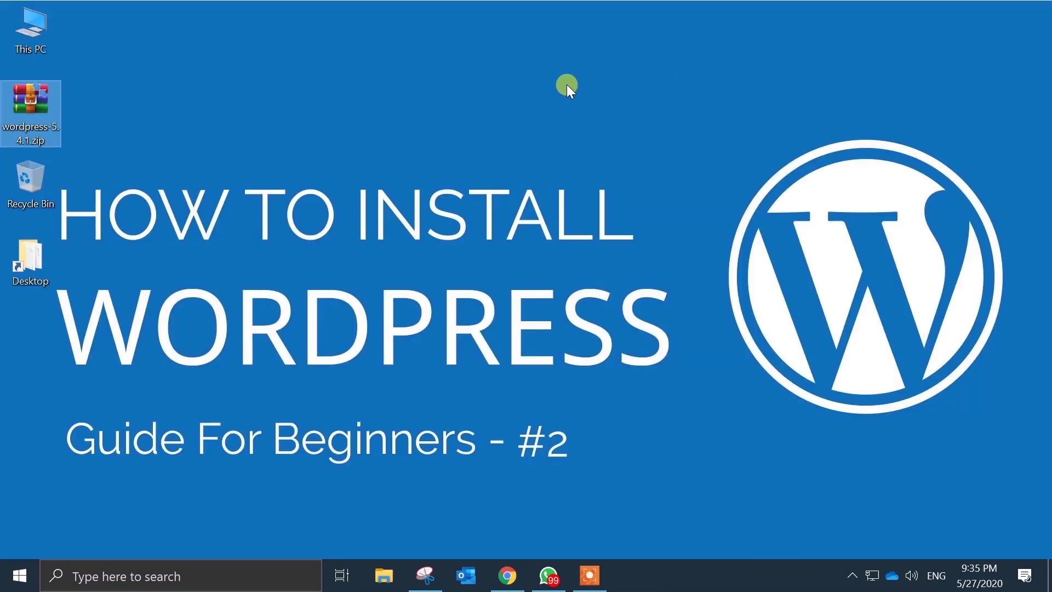
# Step: Refresh the desktop and extract the downloaded WordPress 5.4.1 zip into its own wordpress-5.4.1 folder
pyautogui.rightClick(264, 97)
pyautogui.click(297, 140)
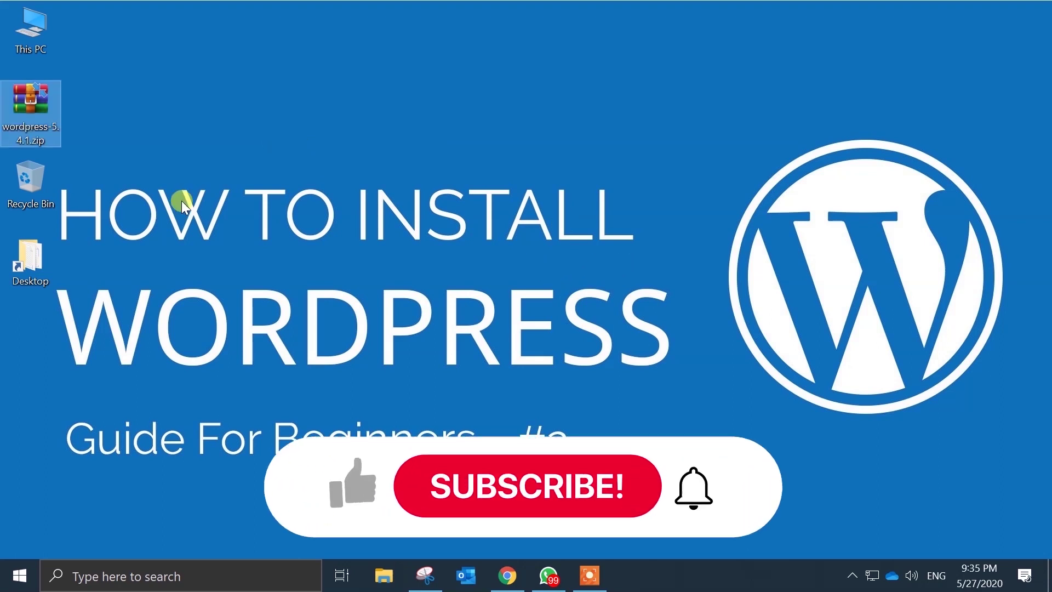
pyautogui.rightClick(28, 101)
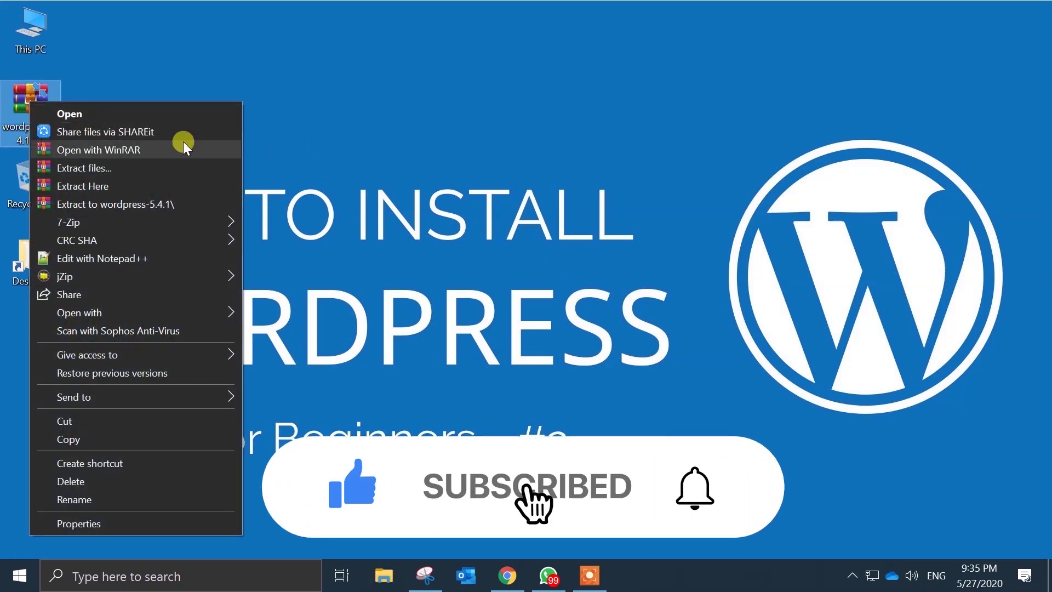
pyautogui.click(150, 204)
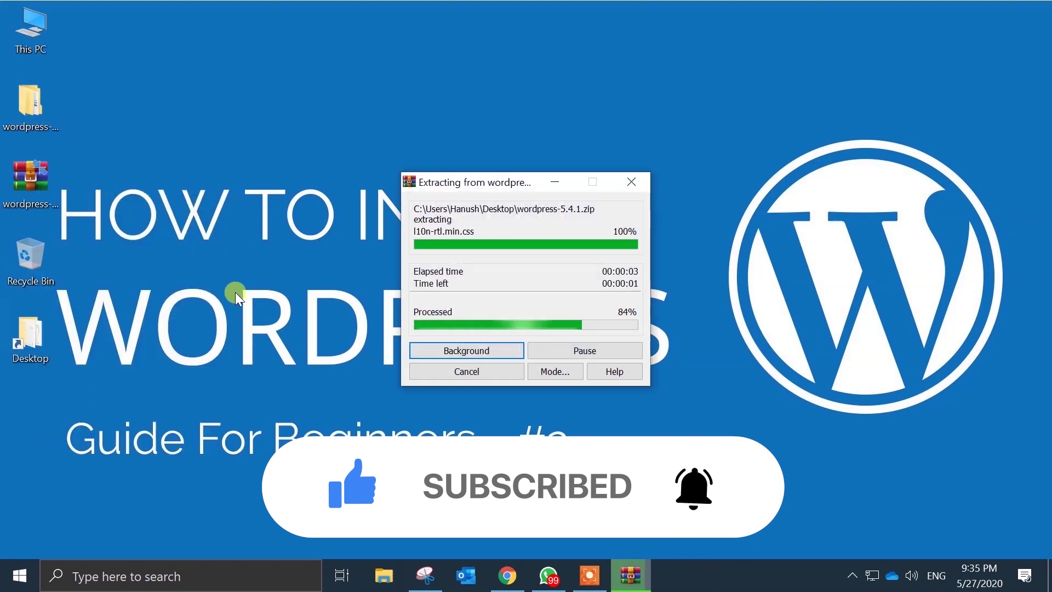
# Step: Copy all files and folders from the wordpress folder inside the extracted wordpress-5.4.1 folder
pyautogui.doubleClick(24, 106)
pyautogui.doubleClick(226, 102)
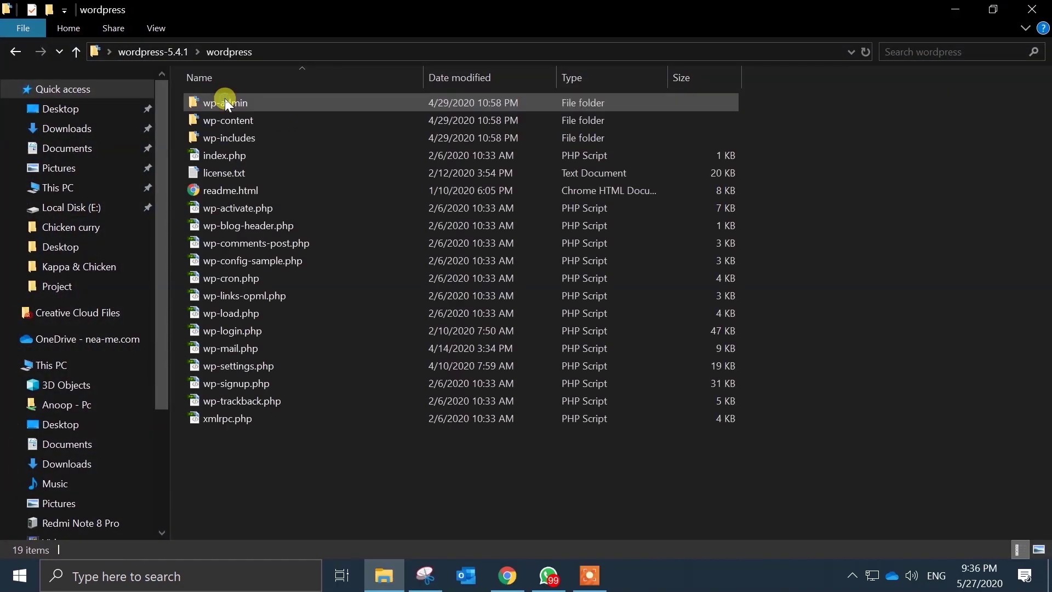
pyautogui.moveTo(223, 453); pyautogui.dragTo(195, 94)
pyautogui.moveTo(273, 495); pyautogui.dragTo(213, 95)
pyautogui.rightClick(233, 162)
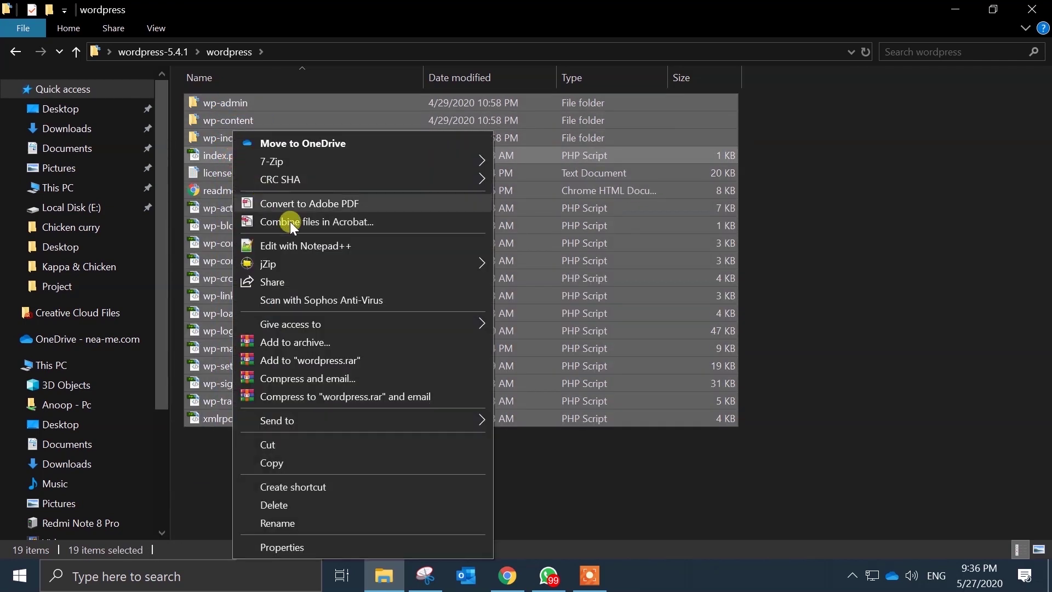
pyautogui.click(310, 468)
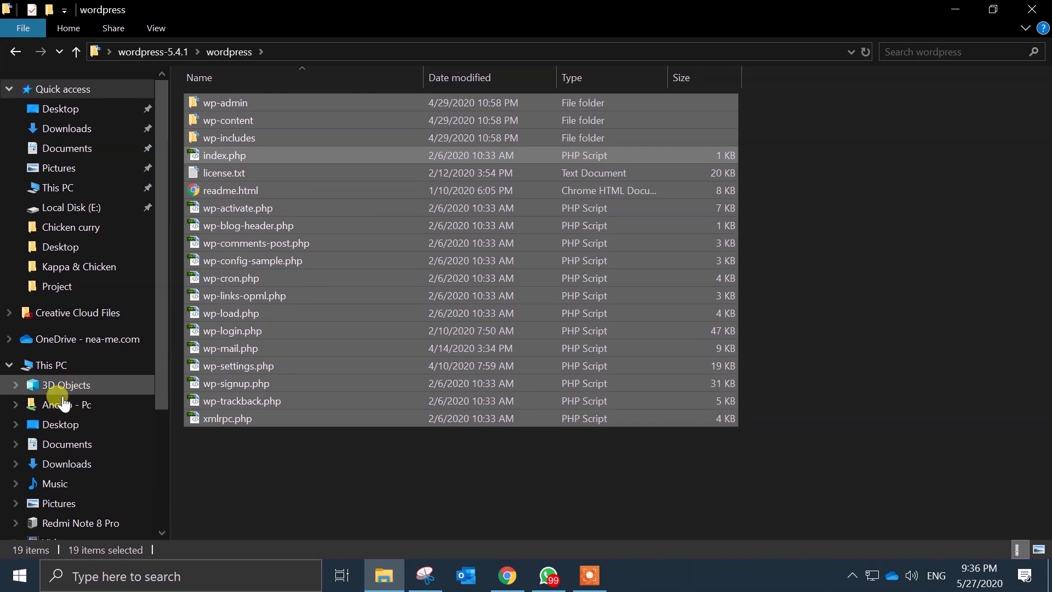
# Step: Go to the htdocs folder inside xampp on Local Disk (C:)
pyautogui.scroll(-1, 55, 471)
pyautogui.click(75, 511)
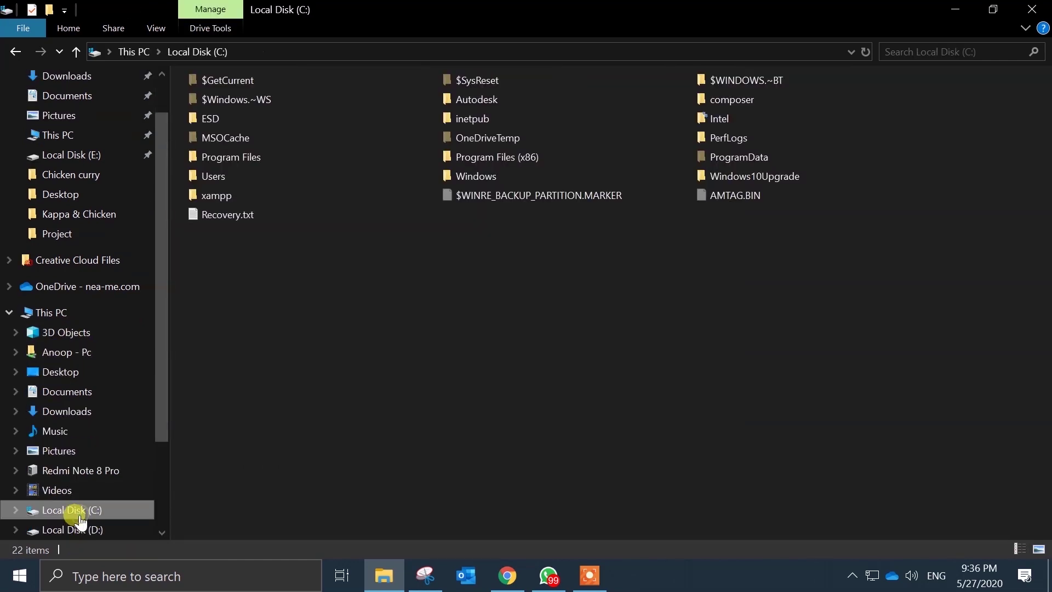
pyautogui.doubleClick(211, 193)
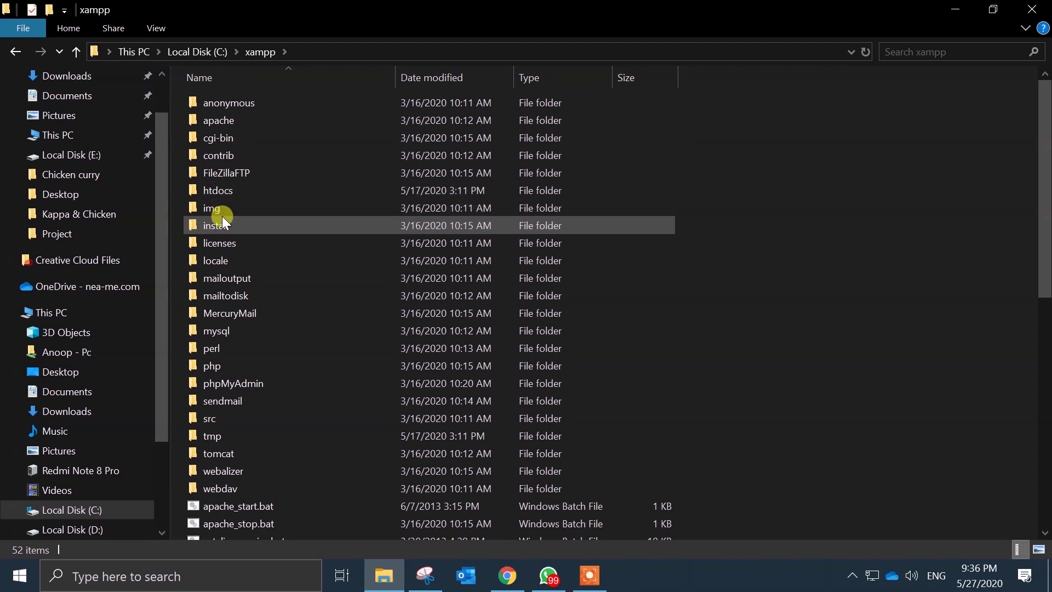
pyautogui.doubleClick(207, 192)
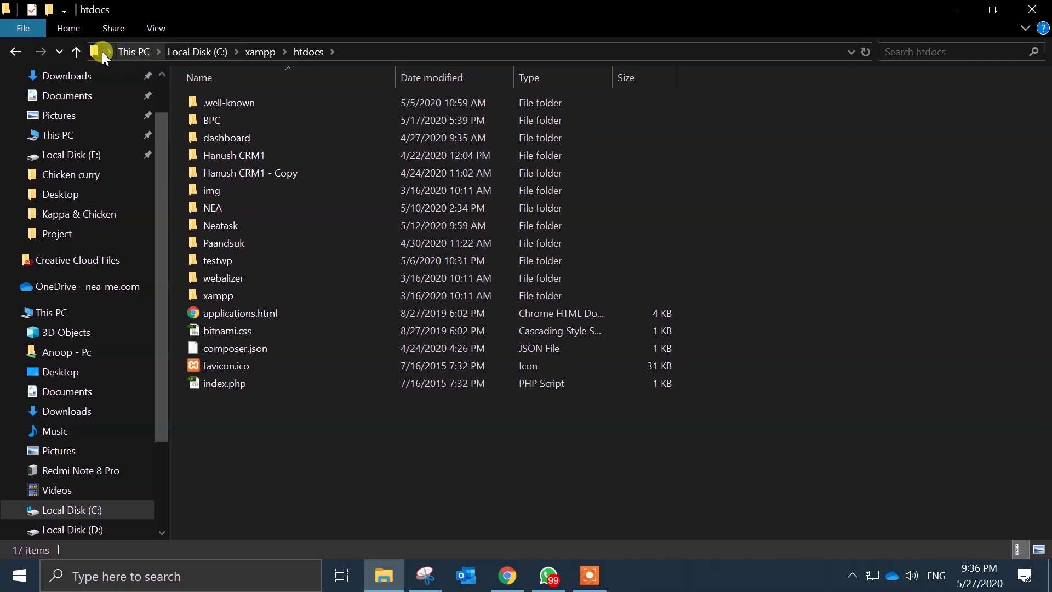
# Step: Create a new folder named Wordpress in htdocs and open it
pyautogui.click(50, 11)
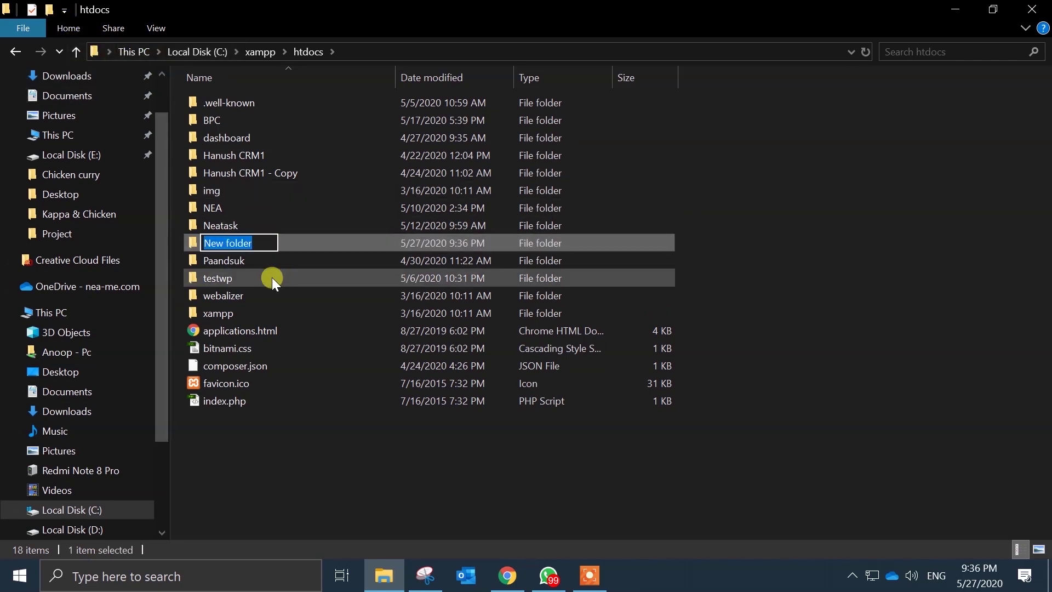
pyautogui.write('Wordpress')
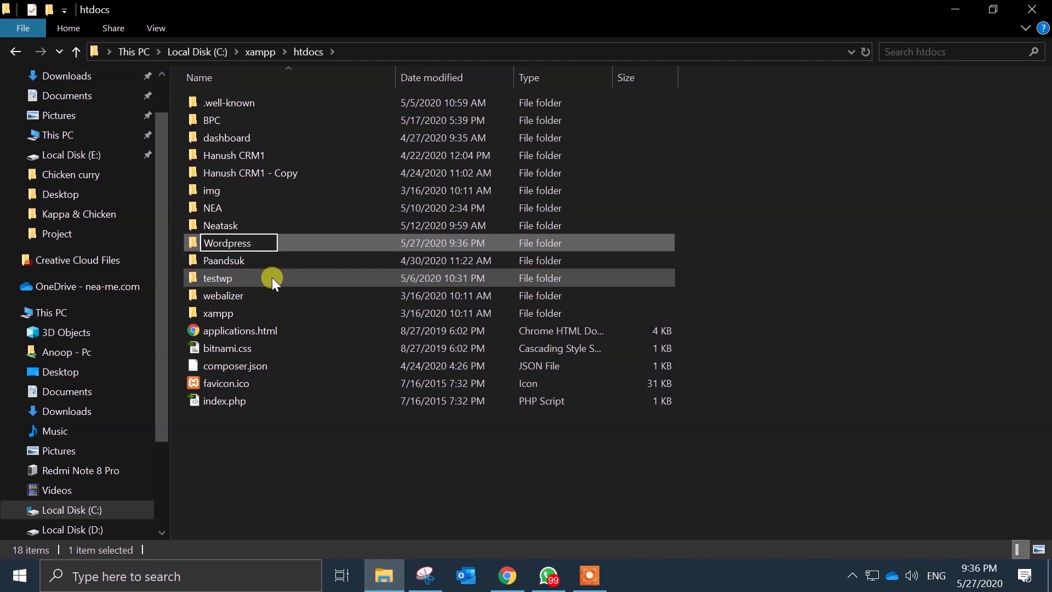
pyautogui.press('Return')
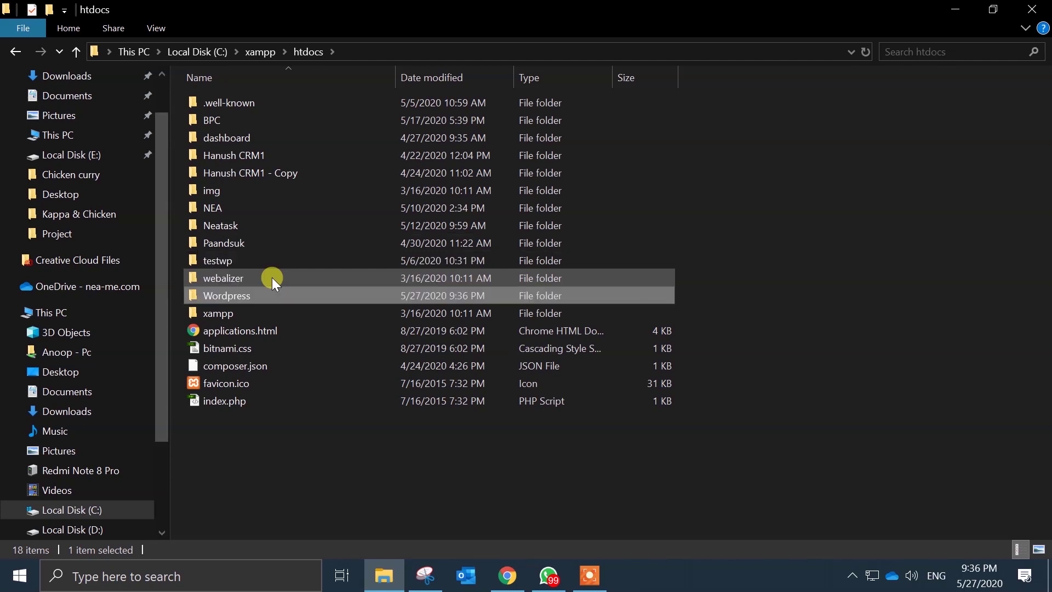
pyautogui.press('Return')
# Step: Paste the copied WordPress files into the new Wordpress folder and refresh the view
pyautogui.rightClick(272, 278)
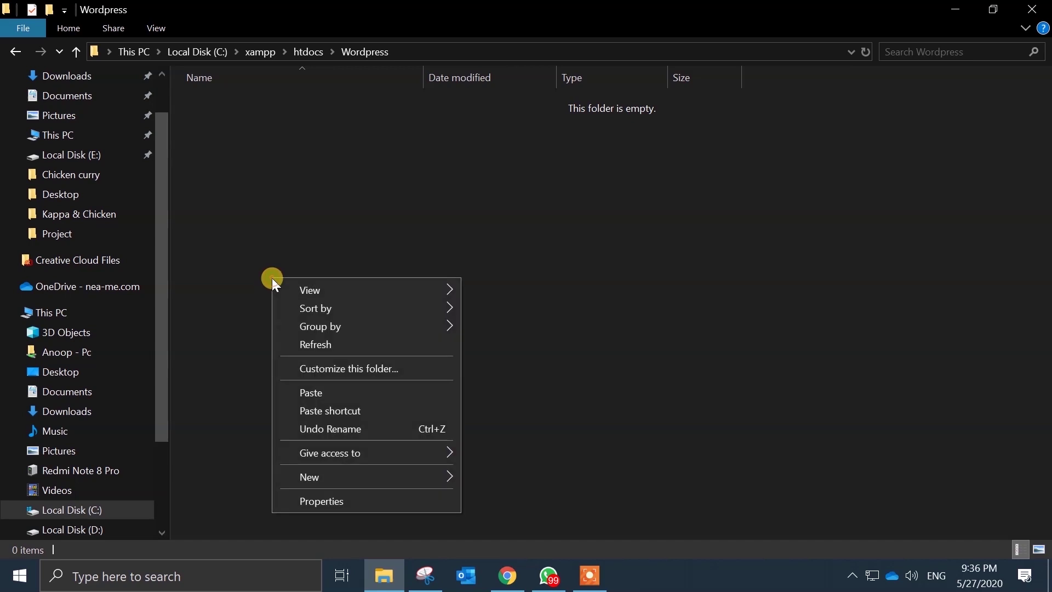
pyautogui.click(314, 388)
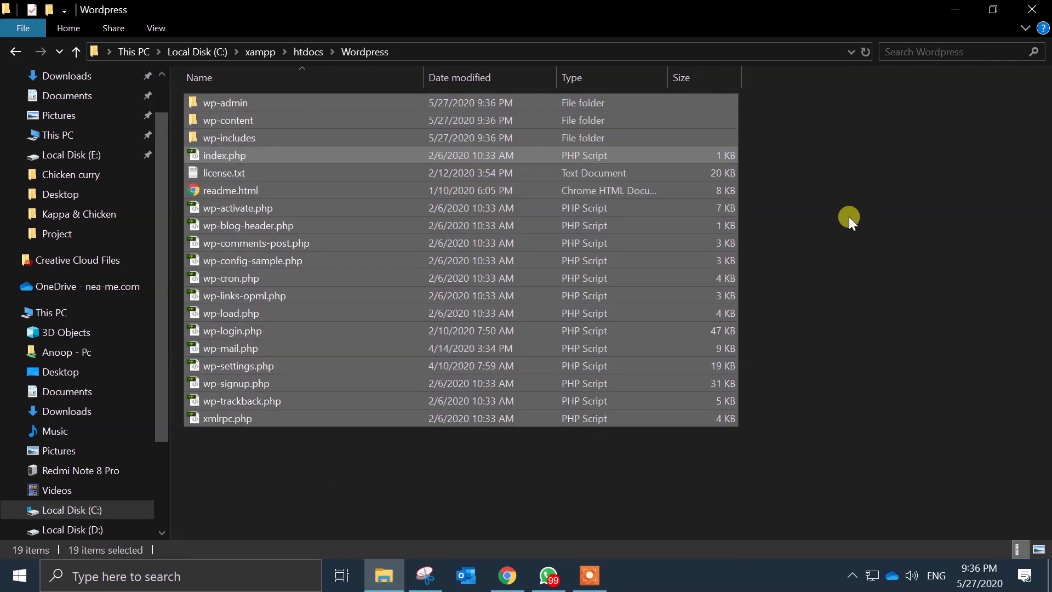
pyautogui.rightClick(849, 216)
pyautogui.click(897, 289)
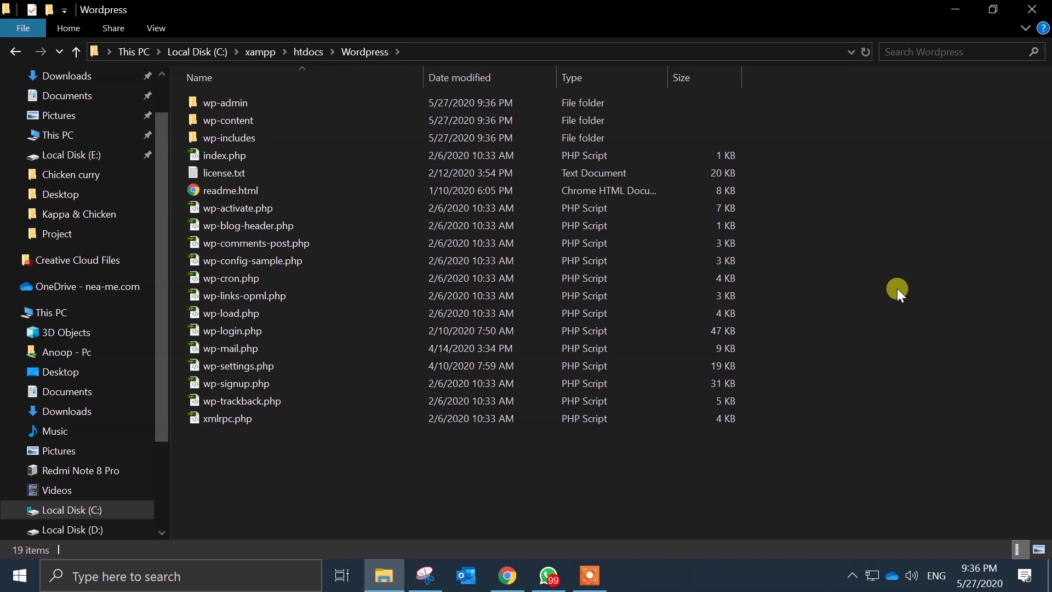
# Step: Open the XAMPP Control Panel and start the Apache and MySQL modules
pyautogui.click(119, 581)
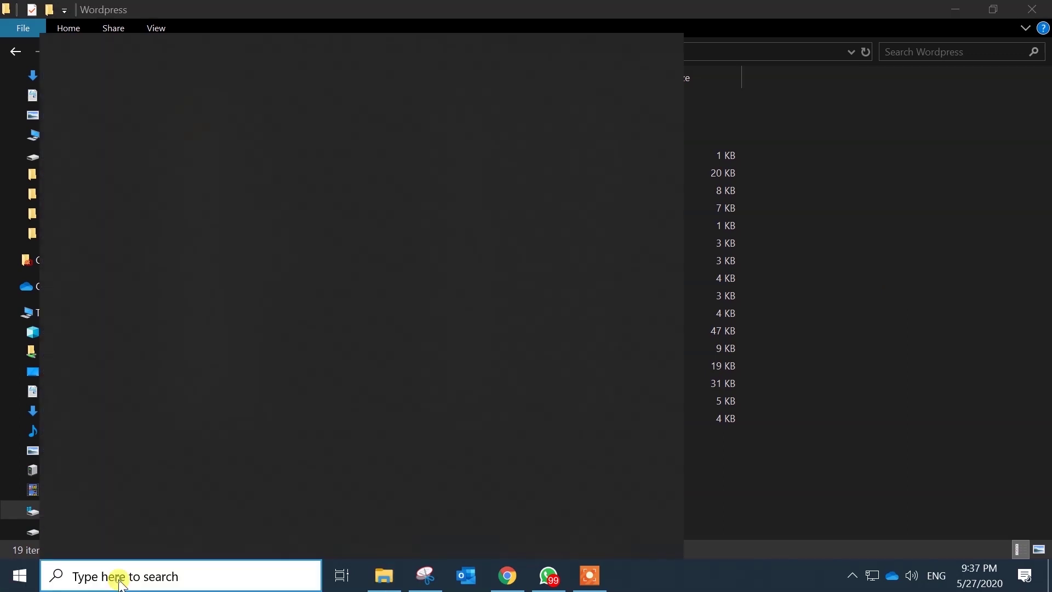
pyautogui.write('xa')
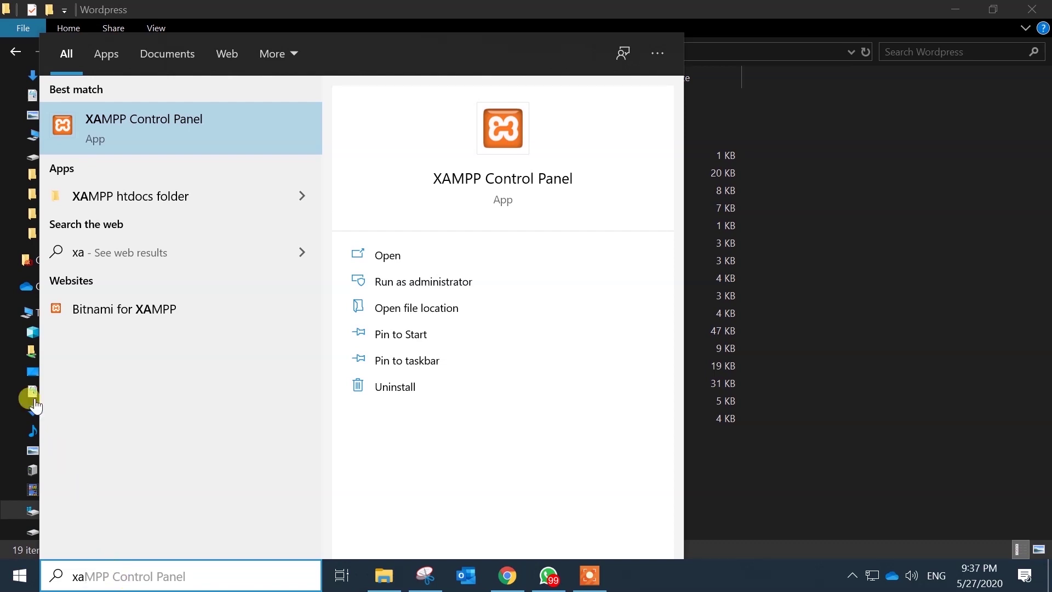
pyautogui.click(87, 123)
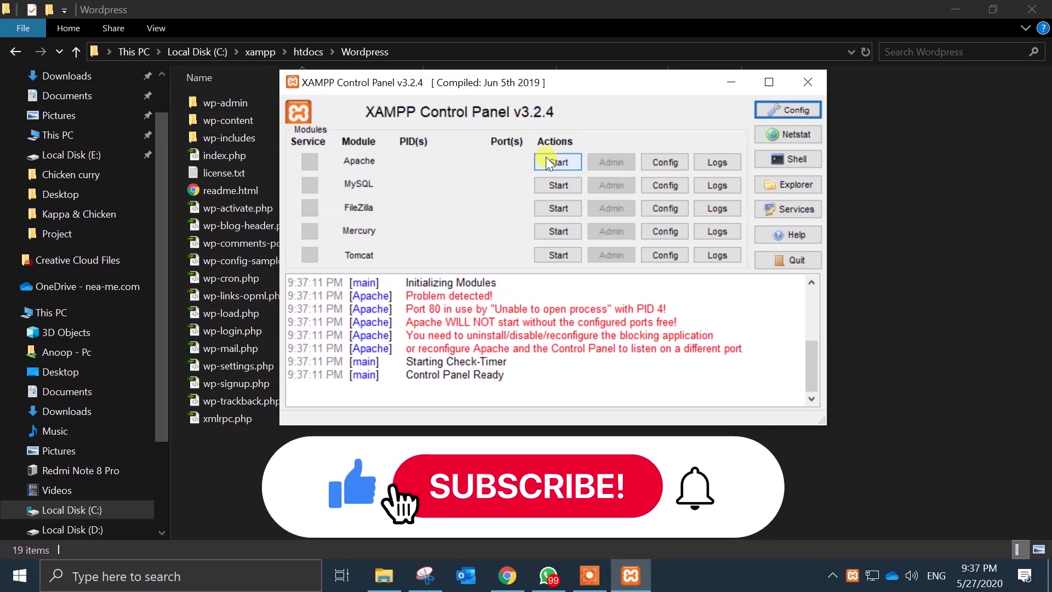
pyautogui.click(564, 161)
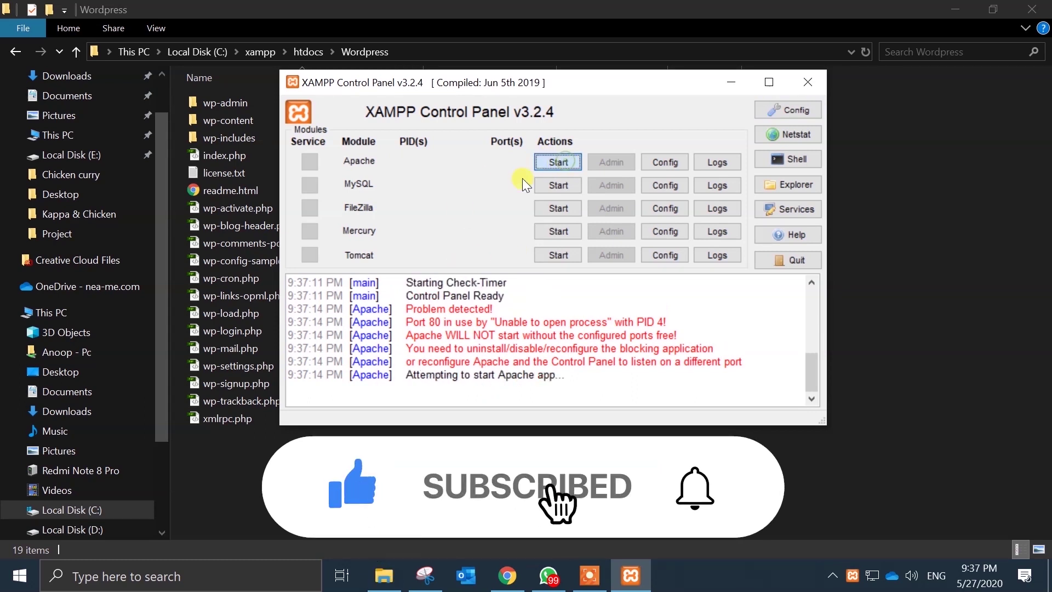
pyautogui.click(558, 185)
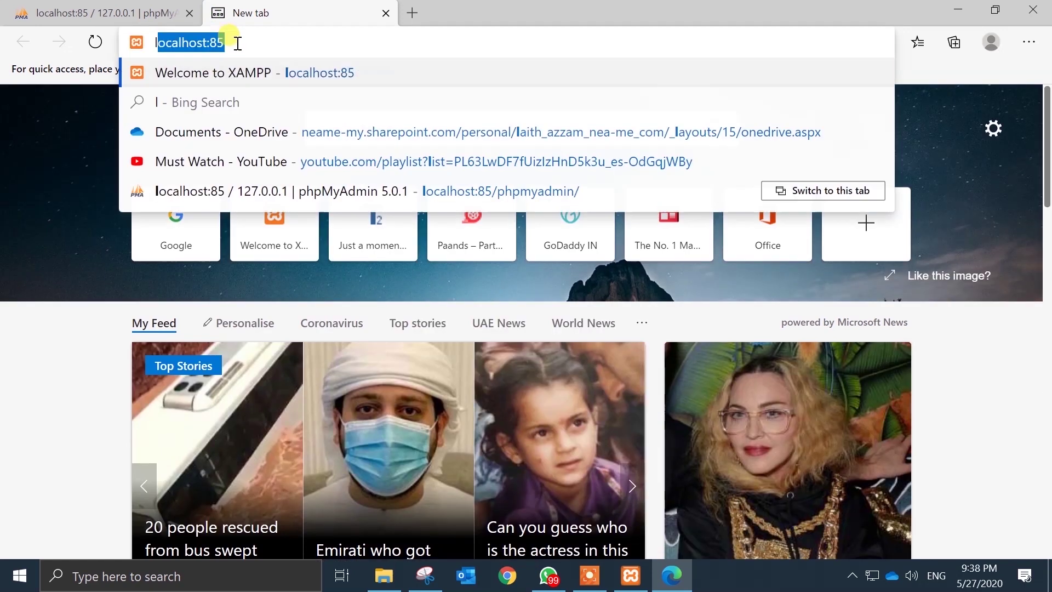
# Step: Load localhost:85/Wordpress in a new Edge tab and look over the WordPress setup's language list
pyautogui.write('ocalhost:85/Wordpress')
pyautogui.press('Return')
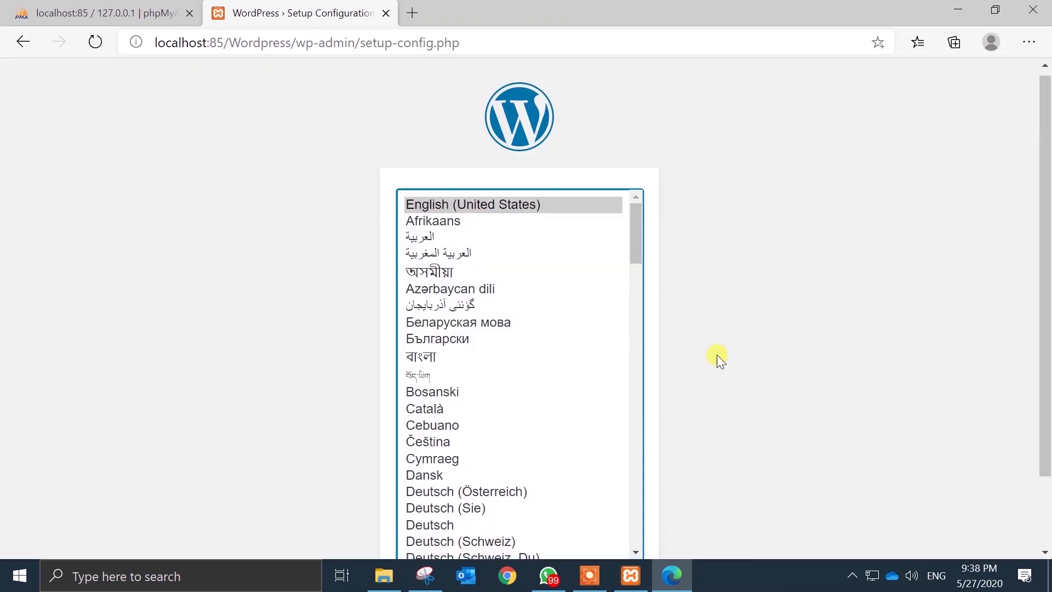
pyautogui.scroll(-2, 650, 295)
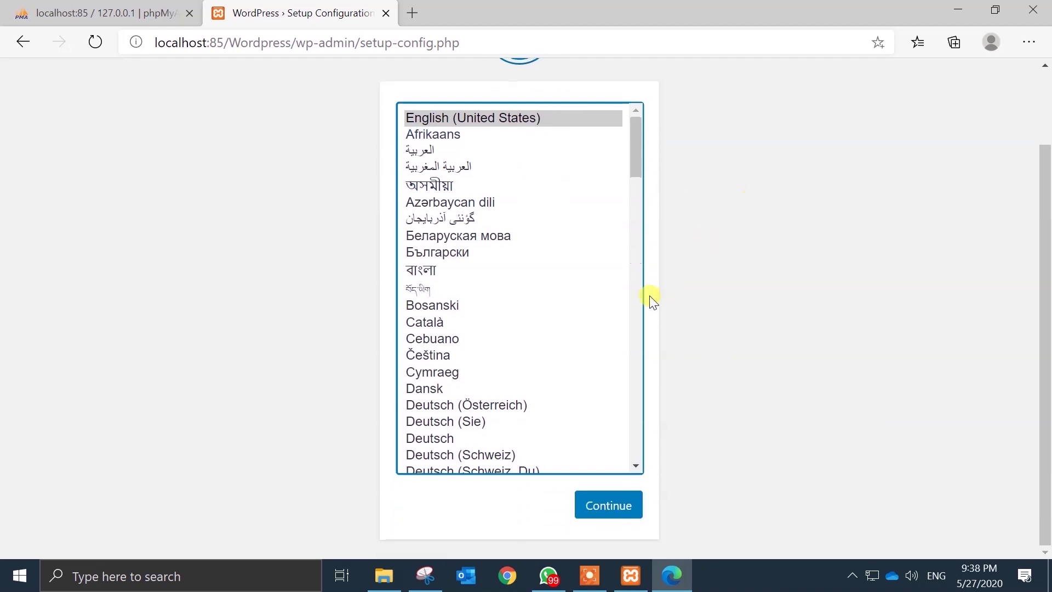
pyautogui.scroll(2, 649, 295)
pyautogui.scroll(-2, 649, 295)
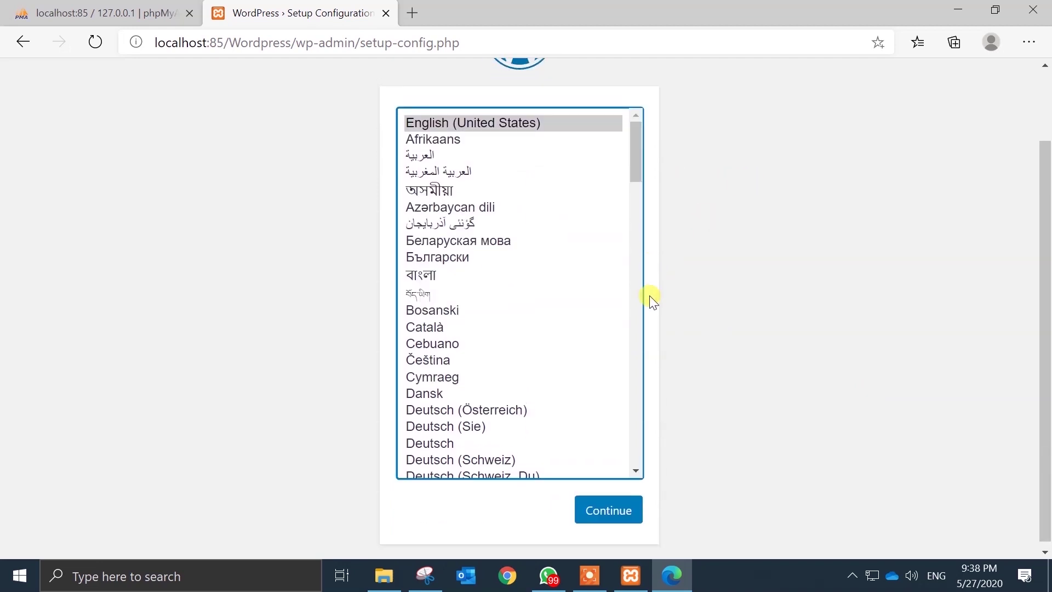
pyautogui.scroll(2, 650, 295)
pyautogui.scroll(-2, 650, 295)
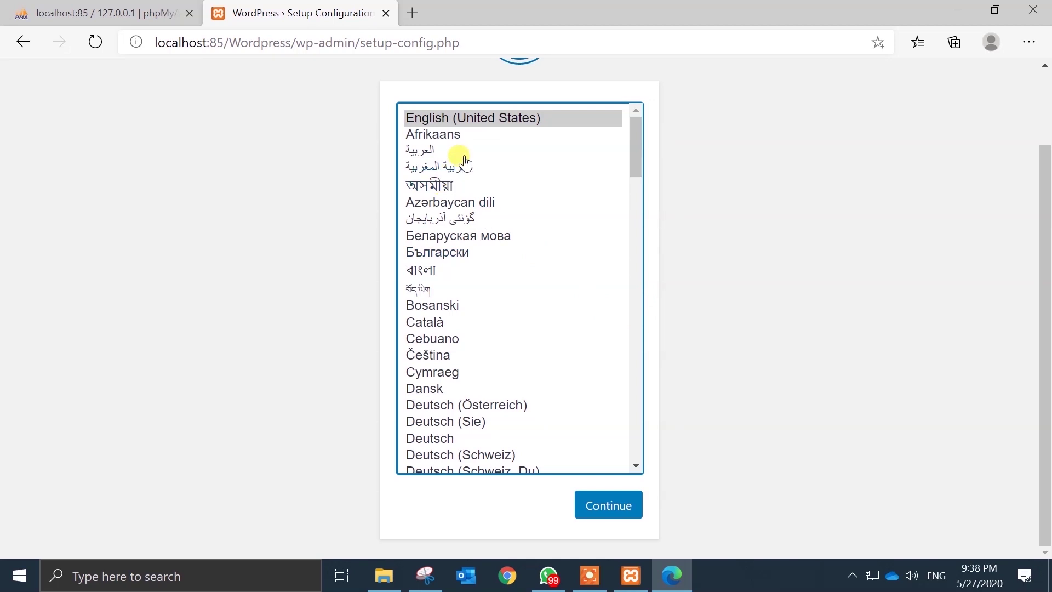
# Step: Continue the WordPress setup in English (United States) and review the list of required database details
pyautogui.click(606, 507)
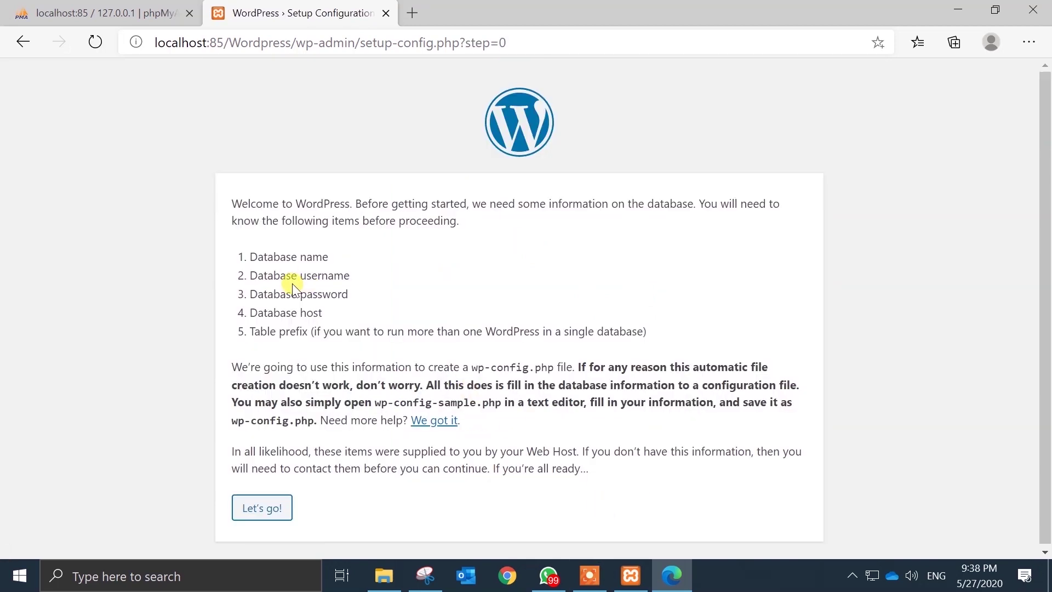
pyautogui.moveTo(252, 257); pyautogui.dragTo(313, 257)
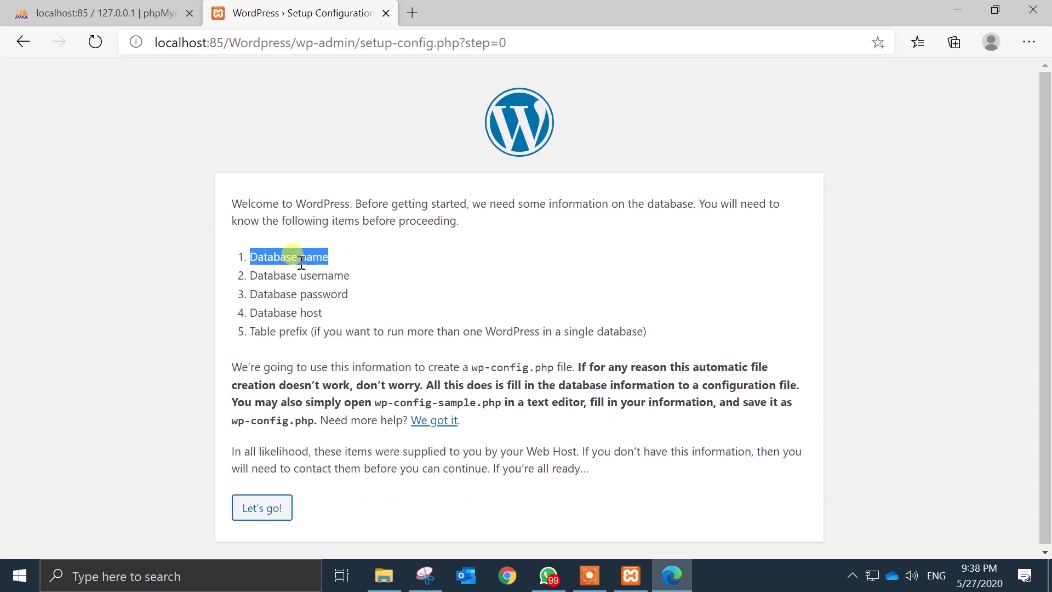
pyautogui.moveTo(252, 275); pyautogui.dragTo(363, 286)
pyautogui.moveTo(249, 294); pyautogui.dragTo(322, 310)
pyautogui.moveTo(254, 312); pyautogui.dragTo(317, 315)
pyautogui.moveTo(250, 331); pyautogui.dragTo(317, 334)
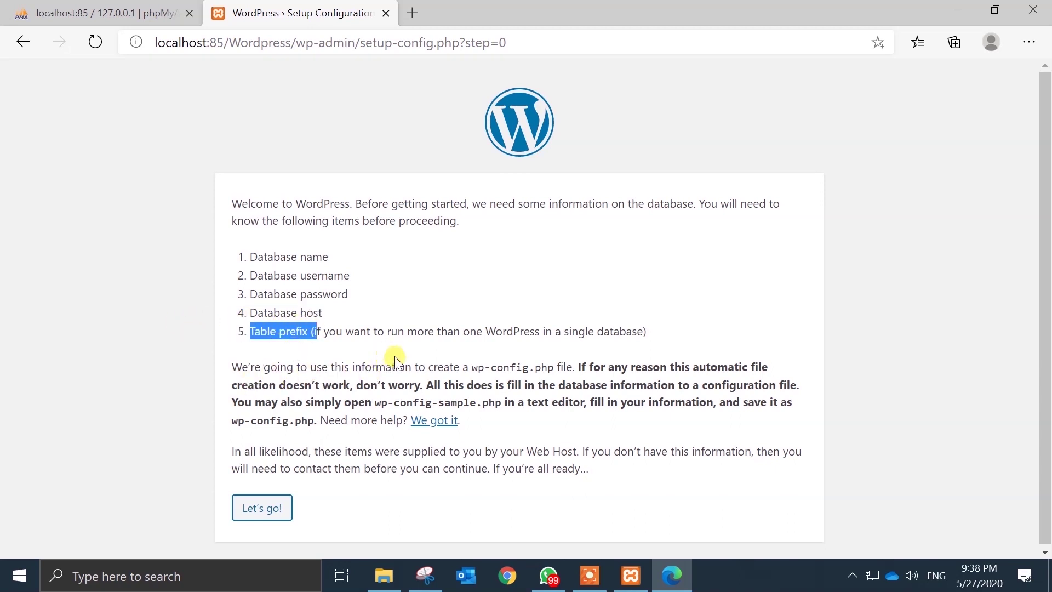
pyautogui.click(370, 335)
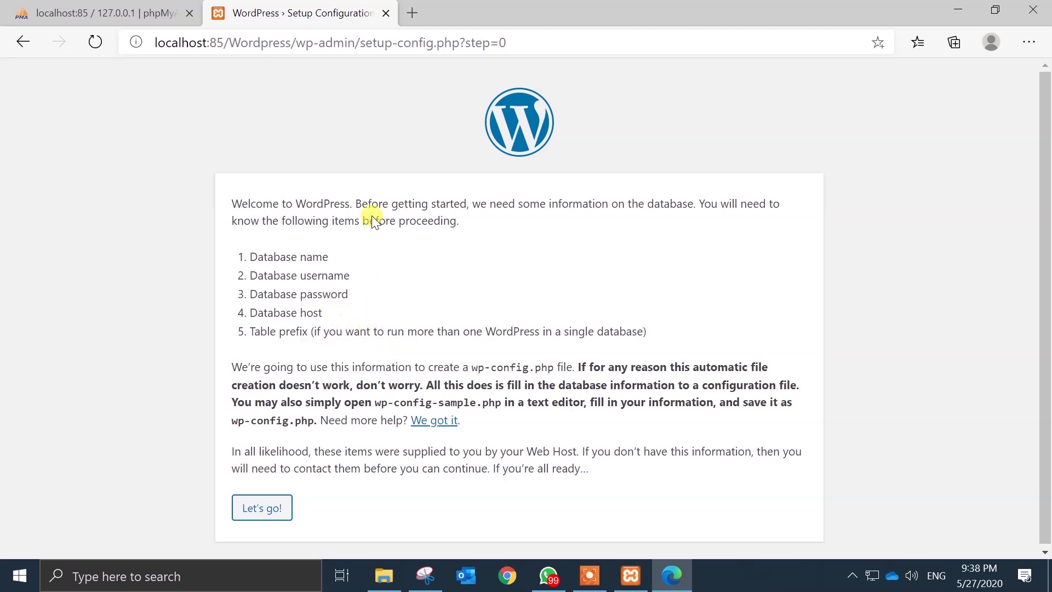
# Step: Load localhost:85 in a new browser tab and open phpMyAdmin from the XAMPP dashboard
pyautogui.click(414, 14)
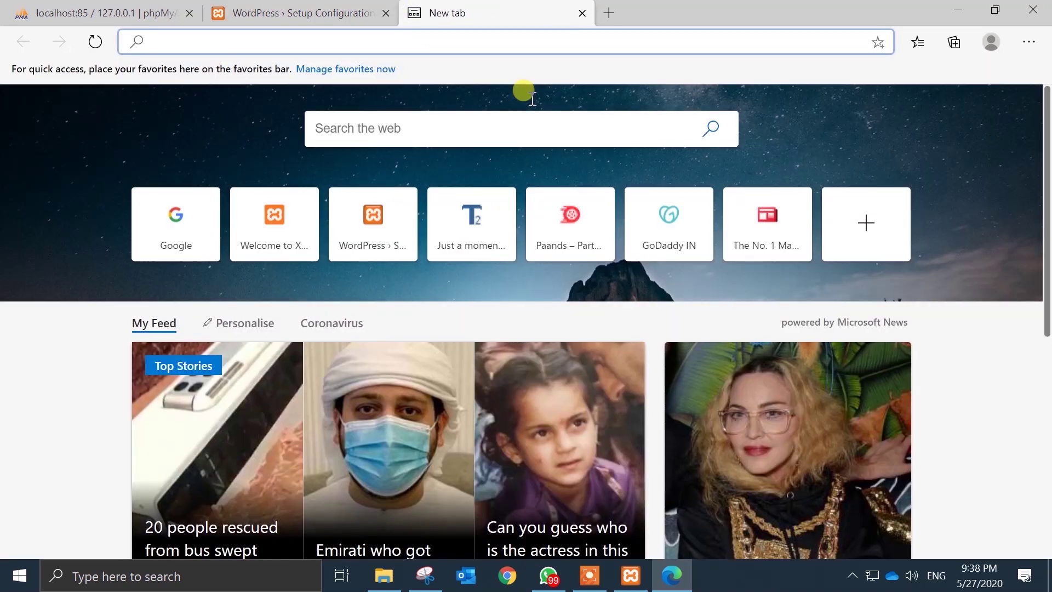
pyautogui.write('localhost:85')
pyautogui.press('Return')
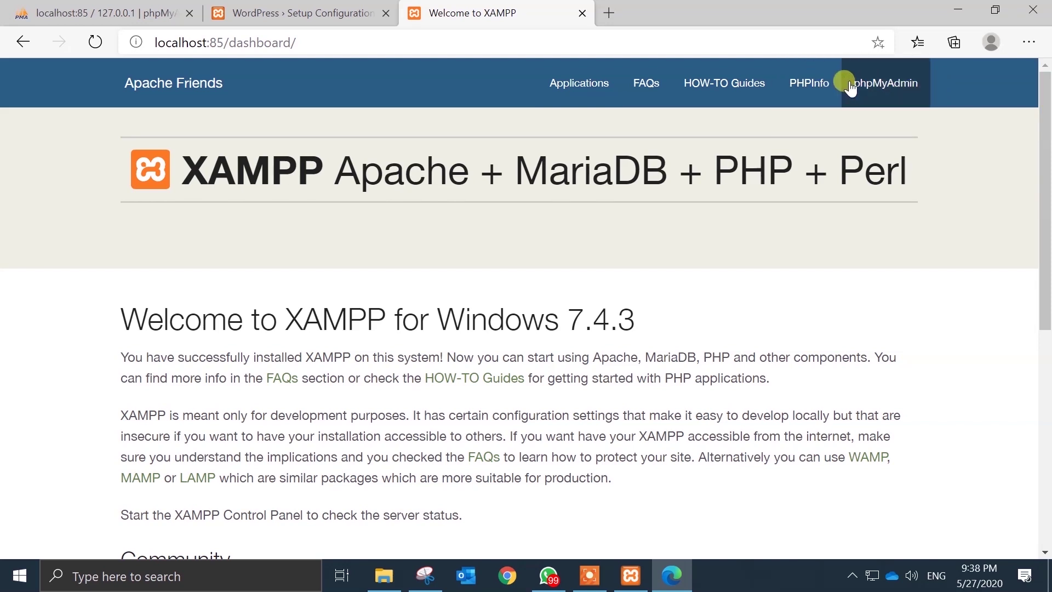
pyautogui.click(877, 91)
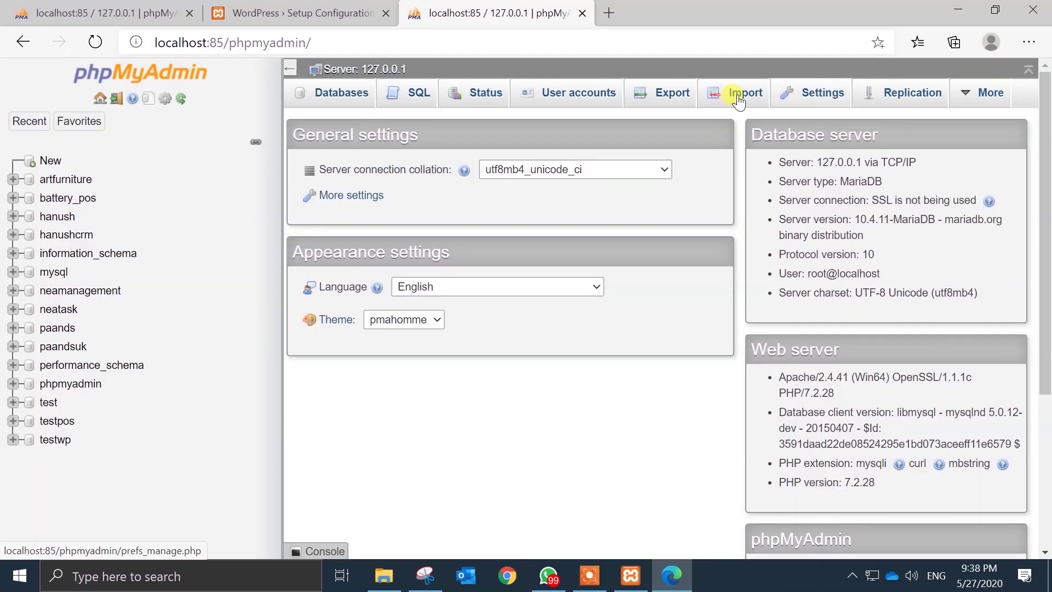
# Step: Create a new database named test01 with the utf8mb4_general_ci collation and refresh the page
pyautogui.click(49, 160)
pyautogui.click(388, 211)
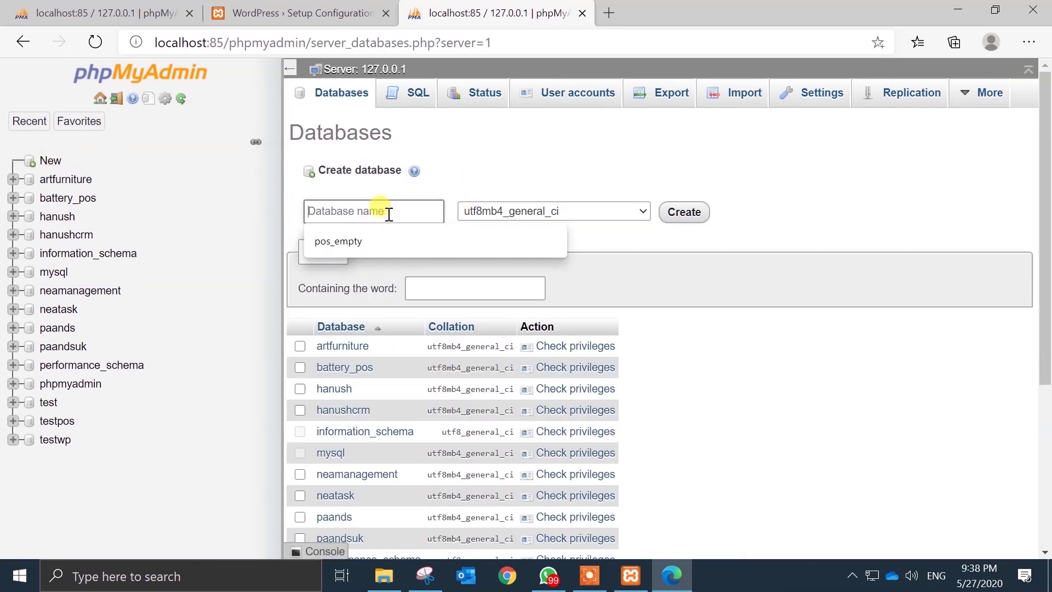
pyautogui.write('test01')
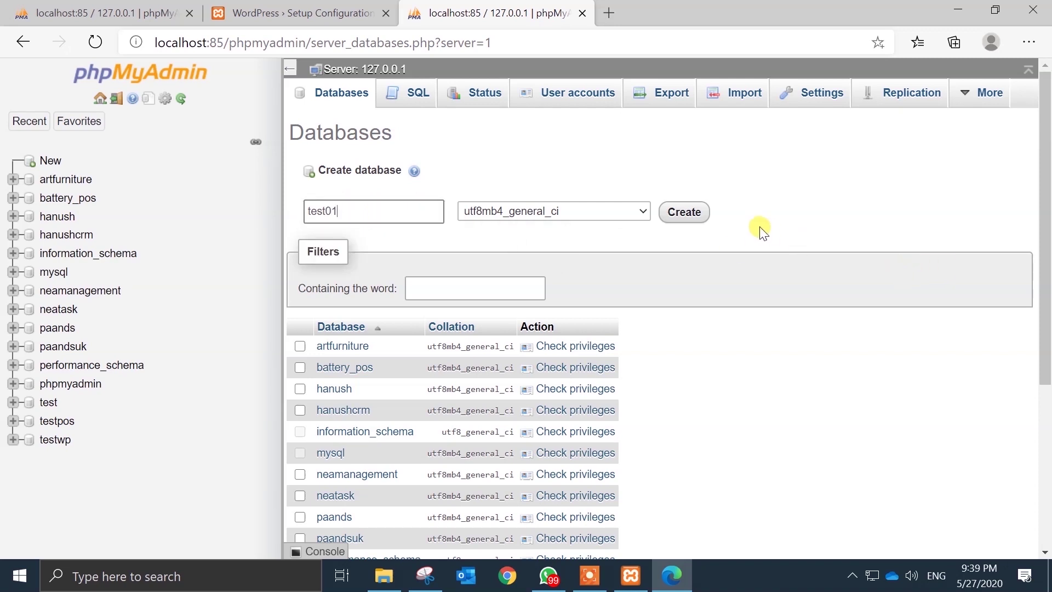
pyautogui.click(686, 212)
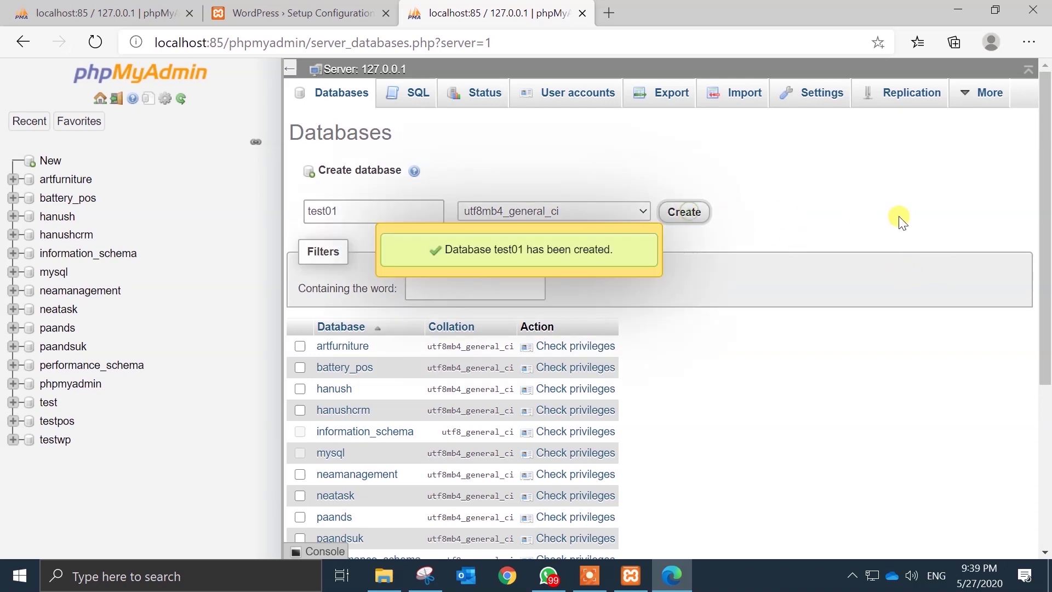
pyautogui.press('F5')
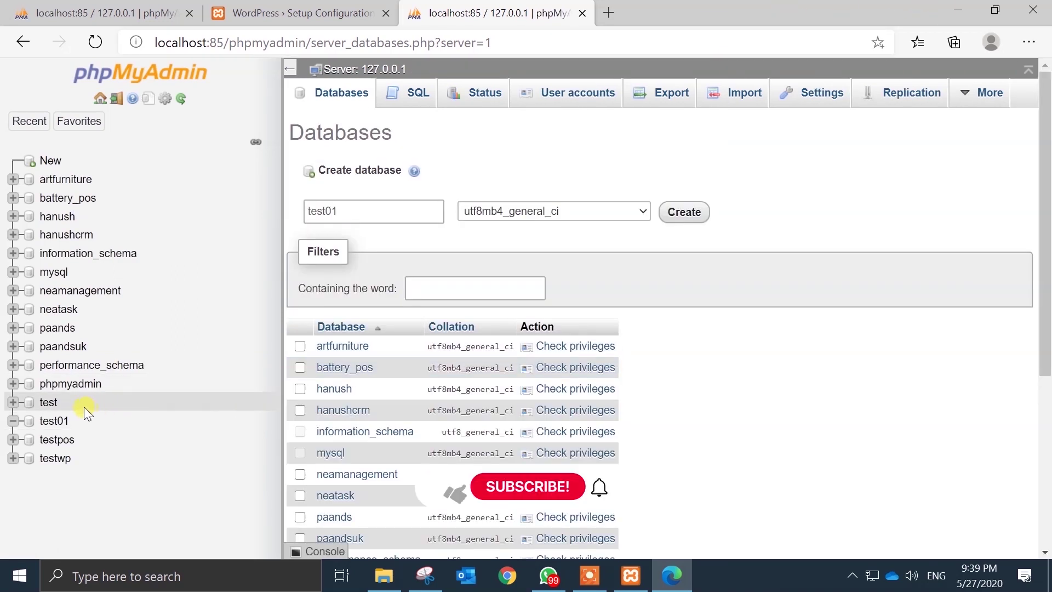
# Step: Open the test01 database and check whether it contains any tables
pyautogui.click(47, 421)
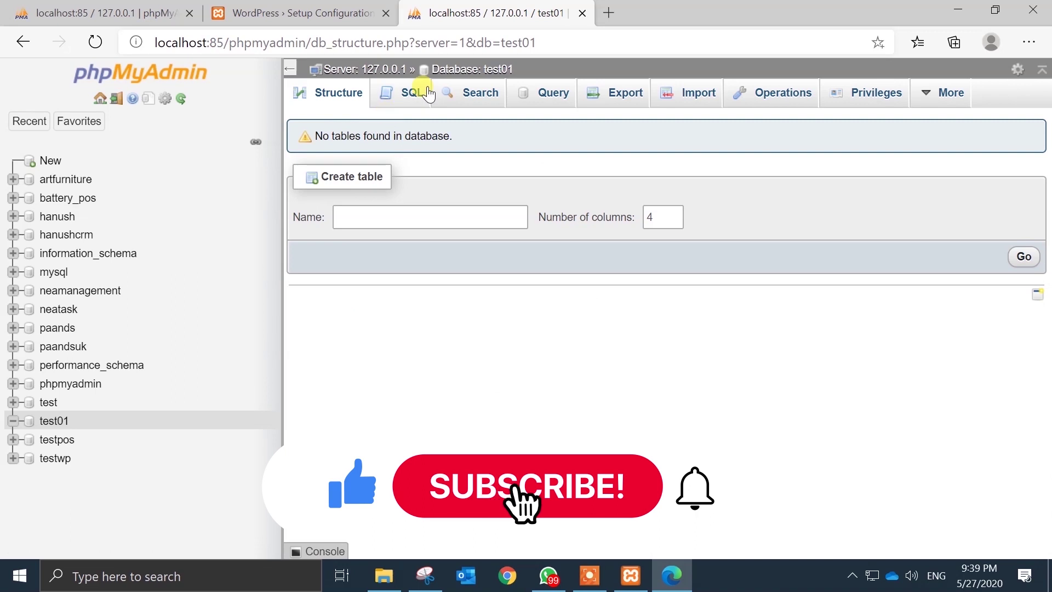
pyautogui.moveTo(458, 137); pyautogui.dragTo(322, 140)
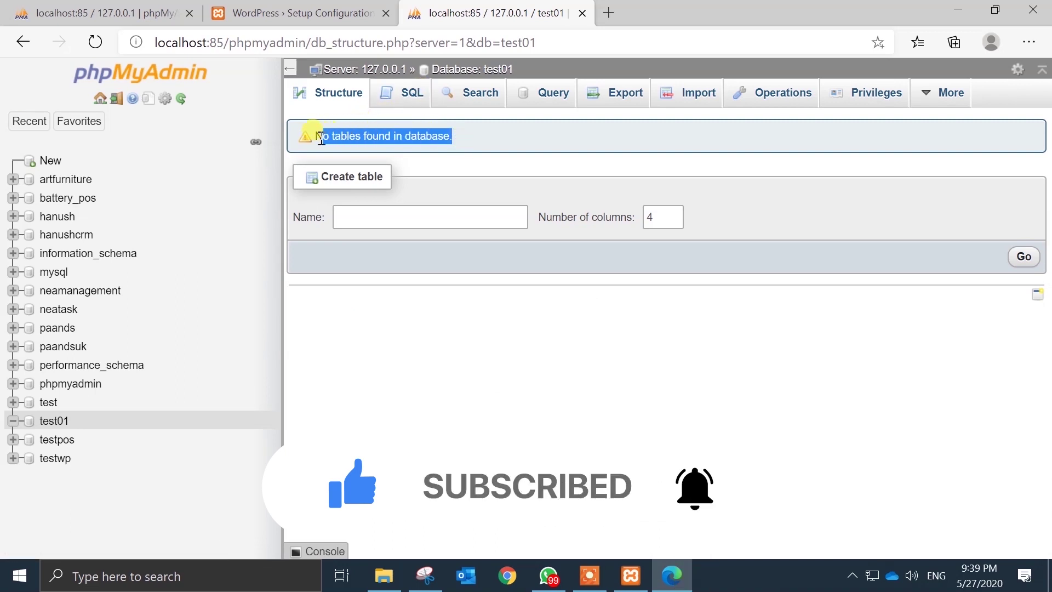
pyautogui.click(385, 411)
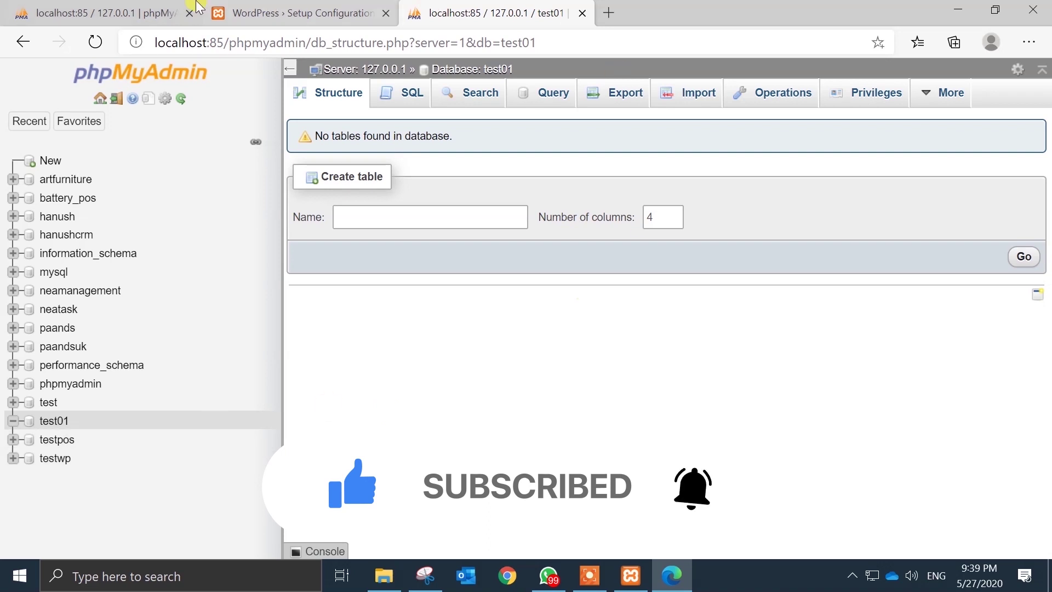
# Step: Return to the WordPress setup, set the database name to test01 and the username to root, and leave the database password empty
pyautogui.click(296, 12)
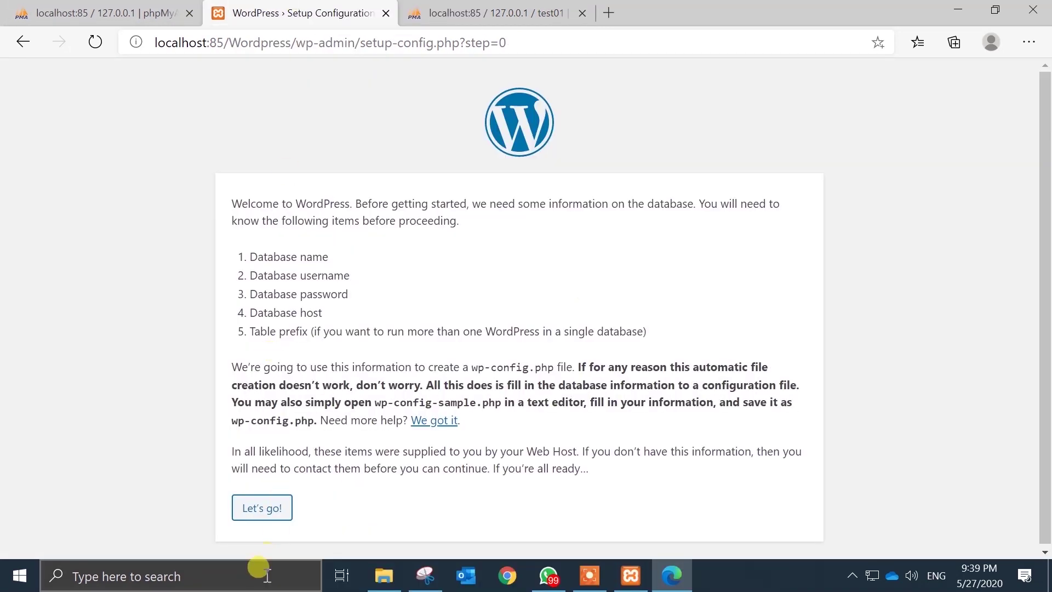
pyautogui.click(264, 509)
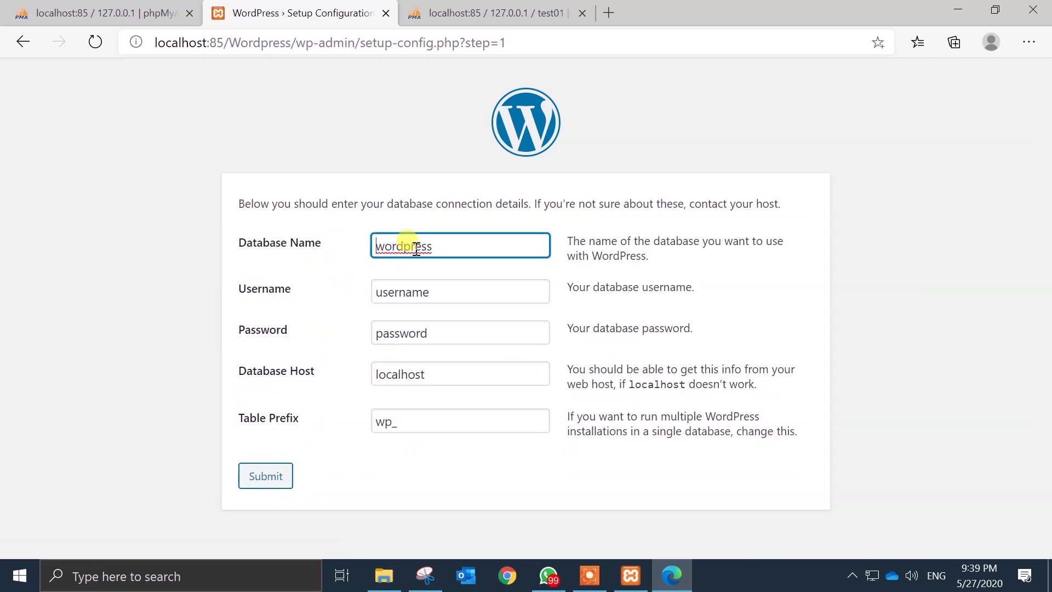
pyautogui.doubleClick(400, 246)
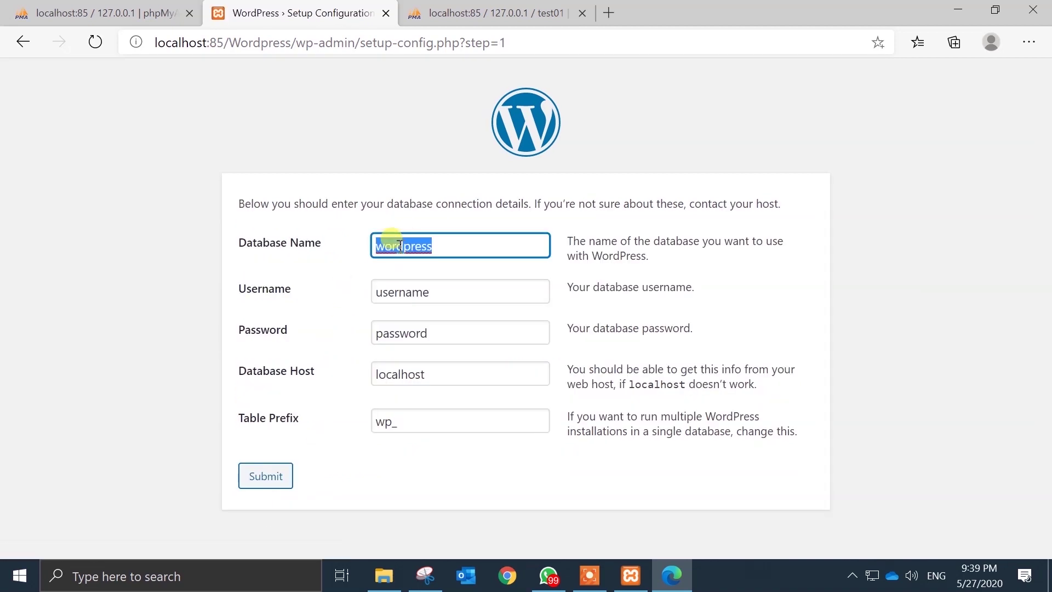
pyautogui.write('test01')
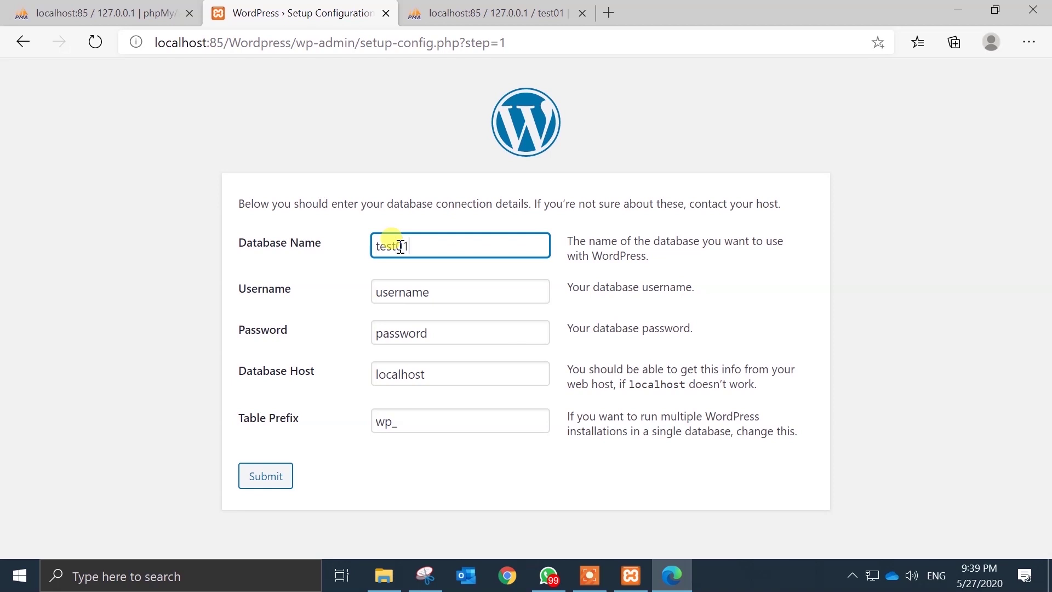
pyautogui.doubleClick(400, 292)
pyautogui.write('root')
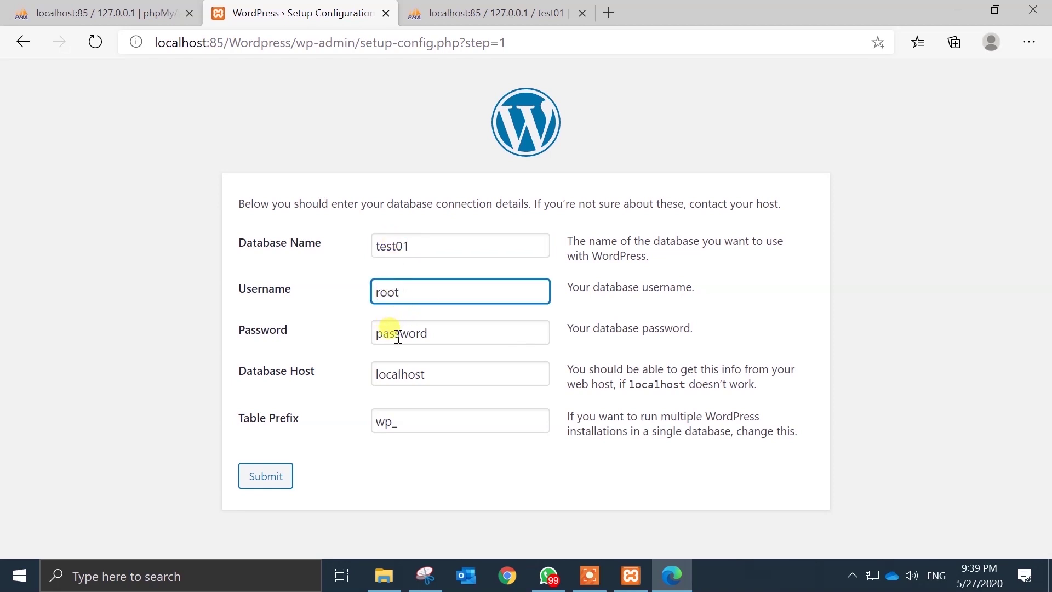
pyautogui.doubleClick(399, 336)
pyautogui.press('BackSpace')
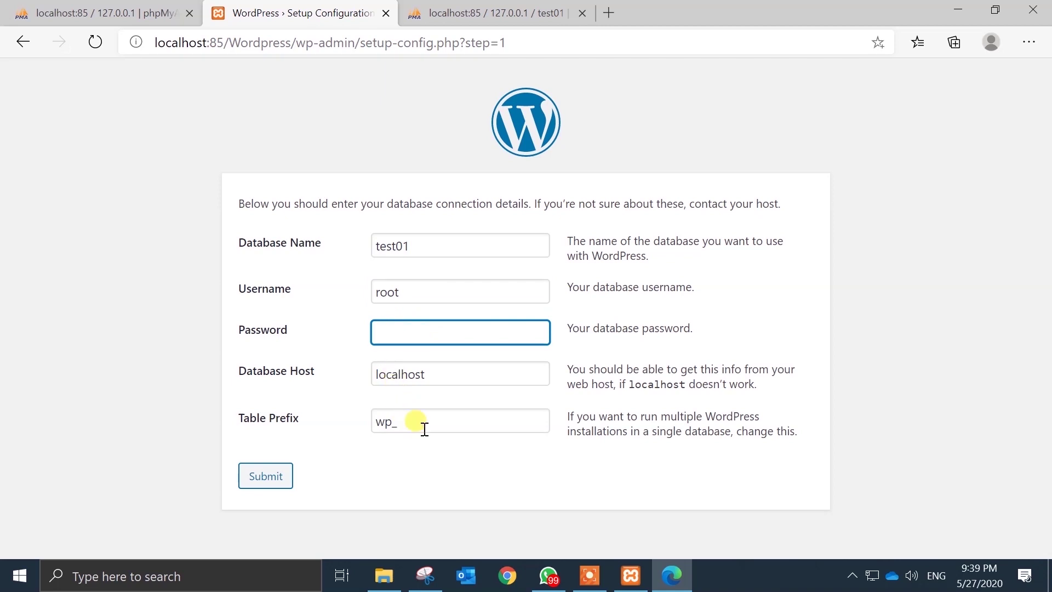
# Step: Keep localhost as the database host and wp_ as the table prefix, and submit the connection details
pyautogui.click(462, 375)
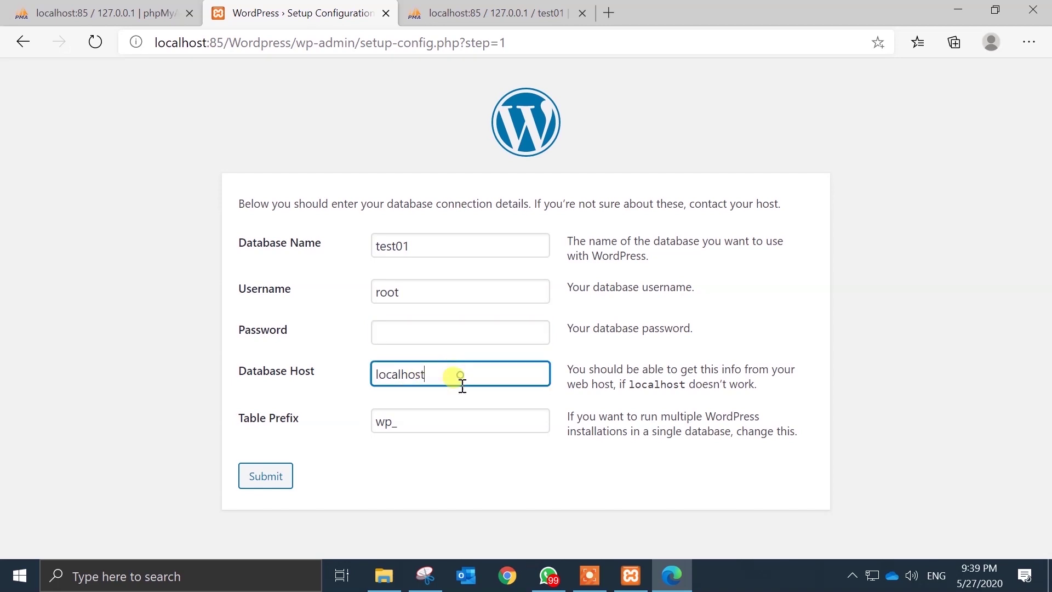
pyautogui.click(435, 423)
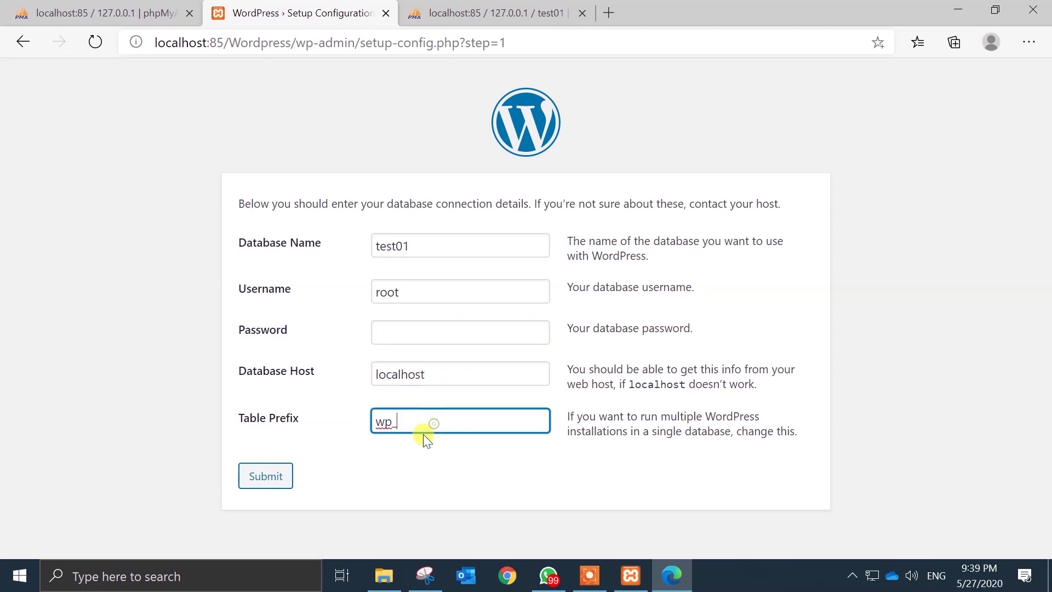
pyautogui.click(393, 469)
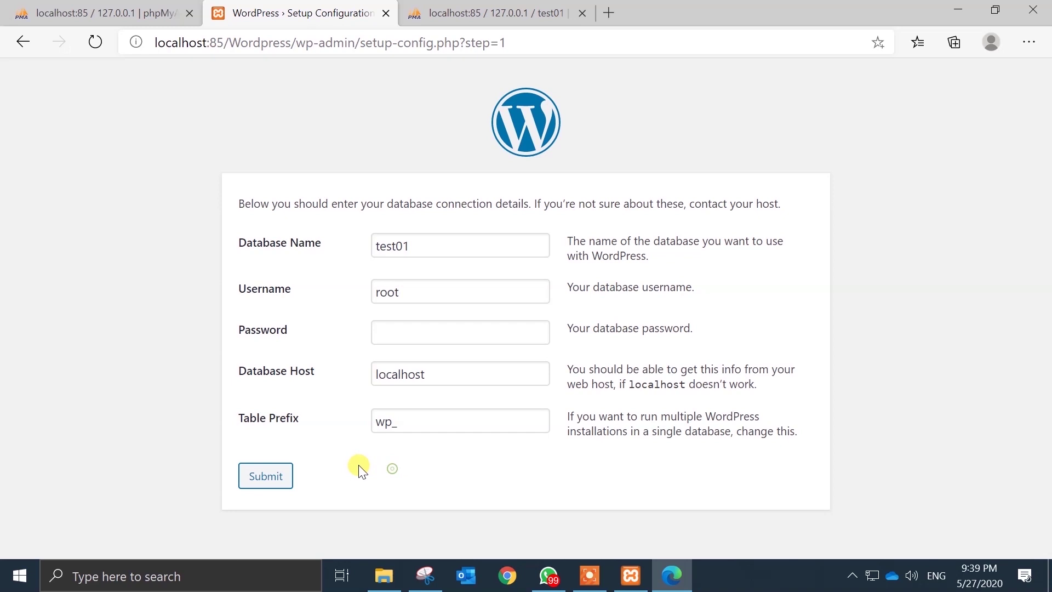
pyautogui.click(253, 478)
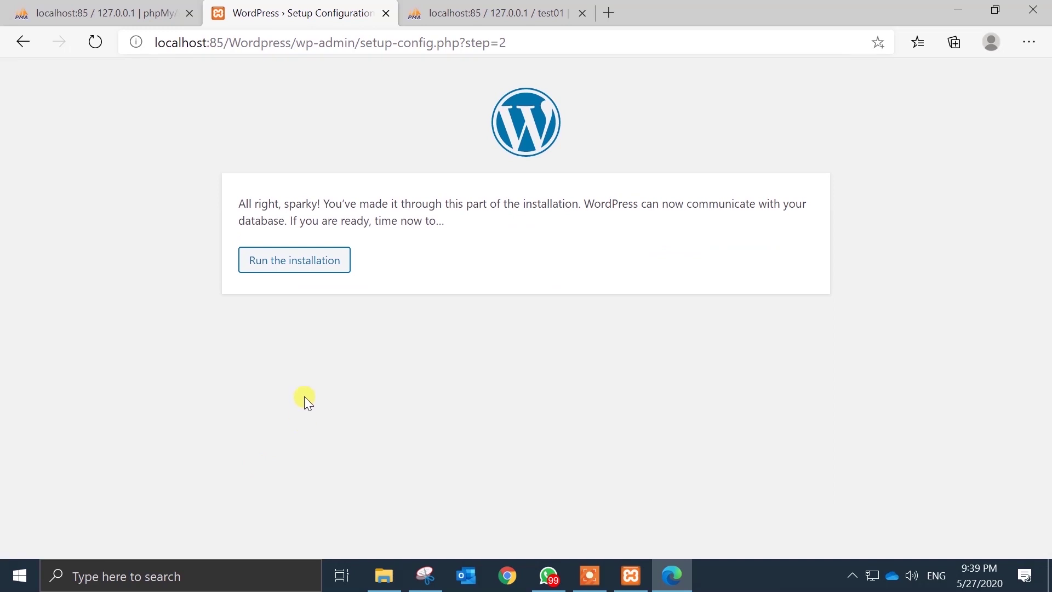
# Step: Run the installation and fill in the site title Janis Fantasy and the administrator username
pyautogui.click(293, 262)
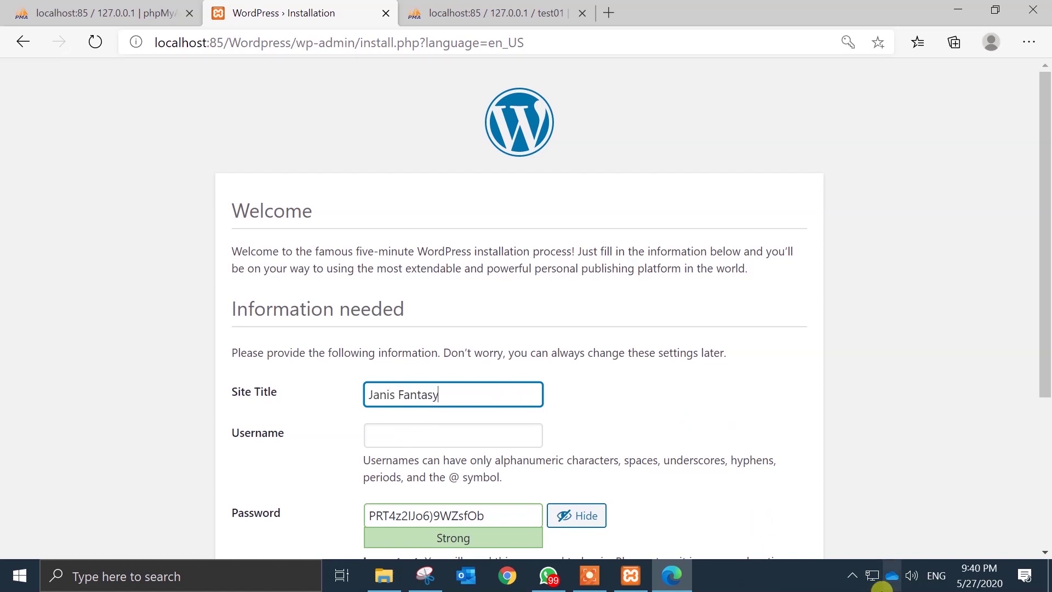
pyautogui.click(419, 438)
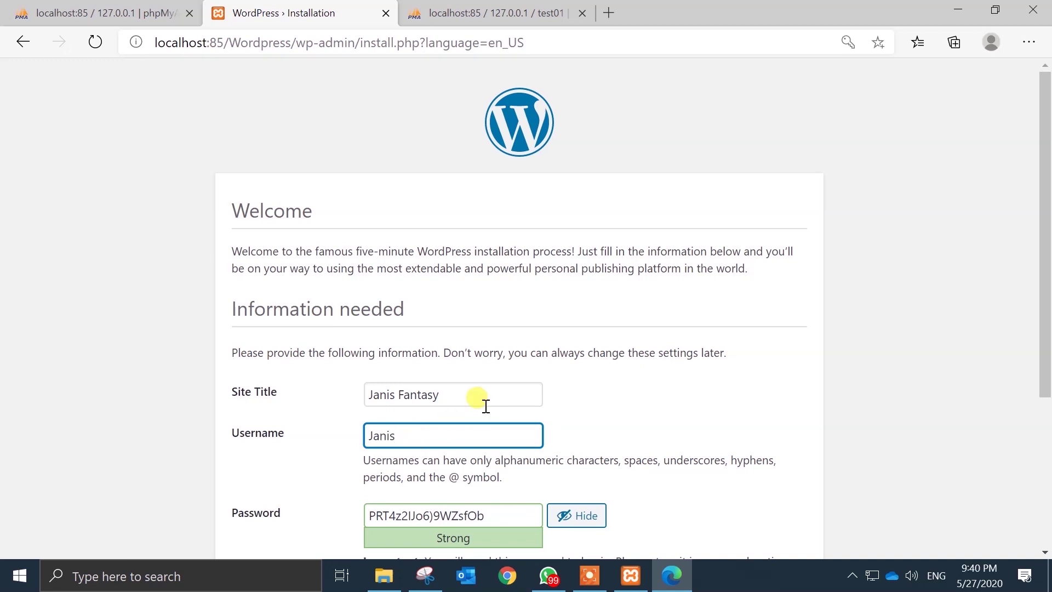
# Step: Copy the generated administrator password and paste it into a new Notepad document
pyautogui.scroll(-1, 486, 406)
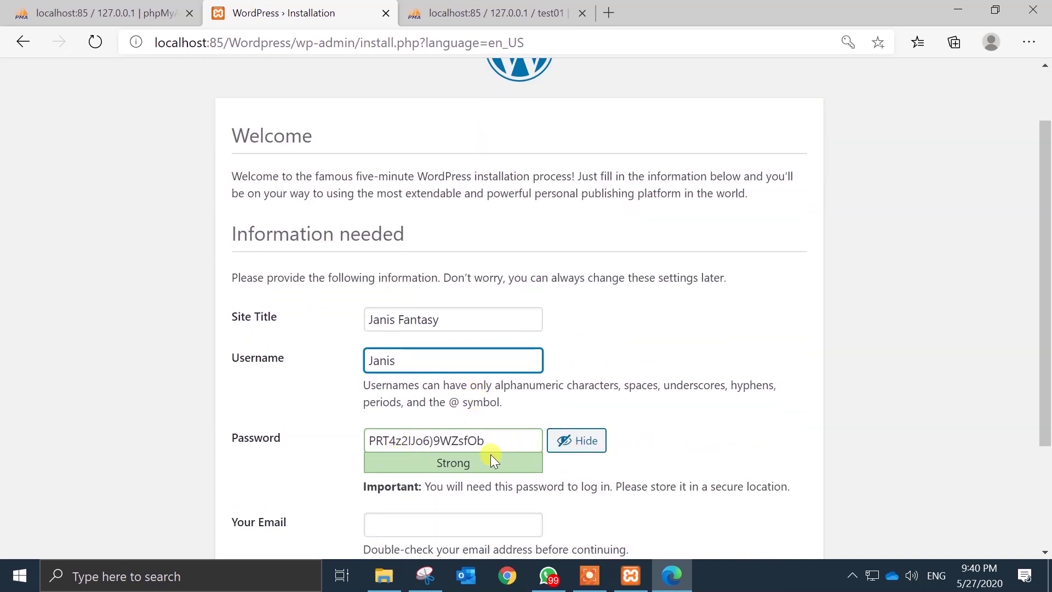
pyautogui.click(436, 438)
pyautogui.moveTo(483, 441); pyautogui.dragTo(341, 453)
pyautogui.hotkey('ctrl', 'c')
pyautogui.rightClick(419, 439)
pyautogui.click(481, 133)
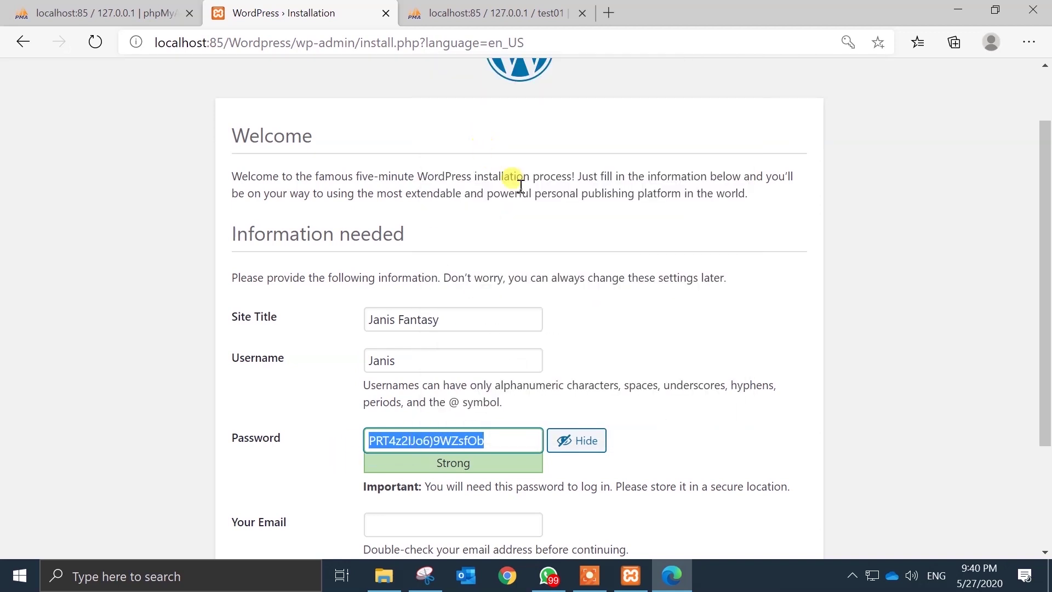
pyautogui.press('super')
pyautogui.write('notepad')
pyautogui.press('Return')
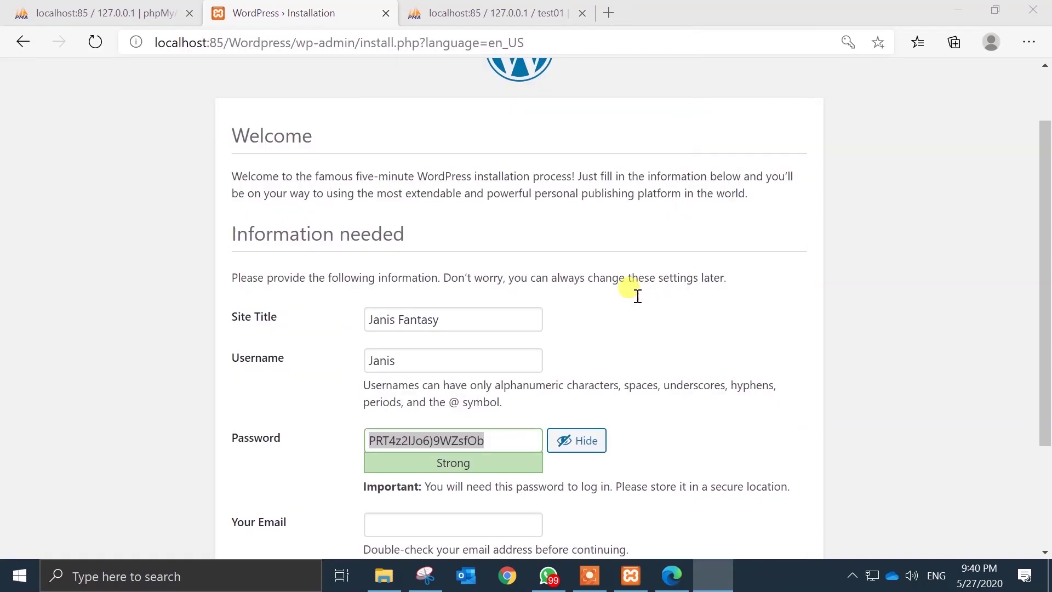
pyautogui.hotkey('ctrl', 'v')
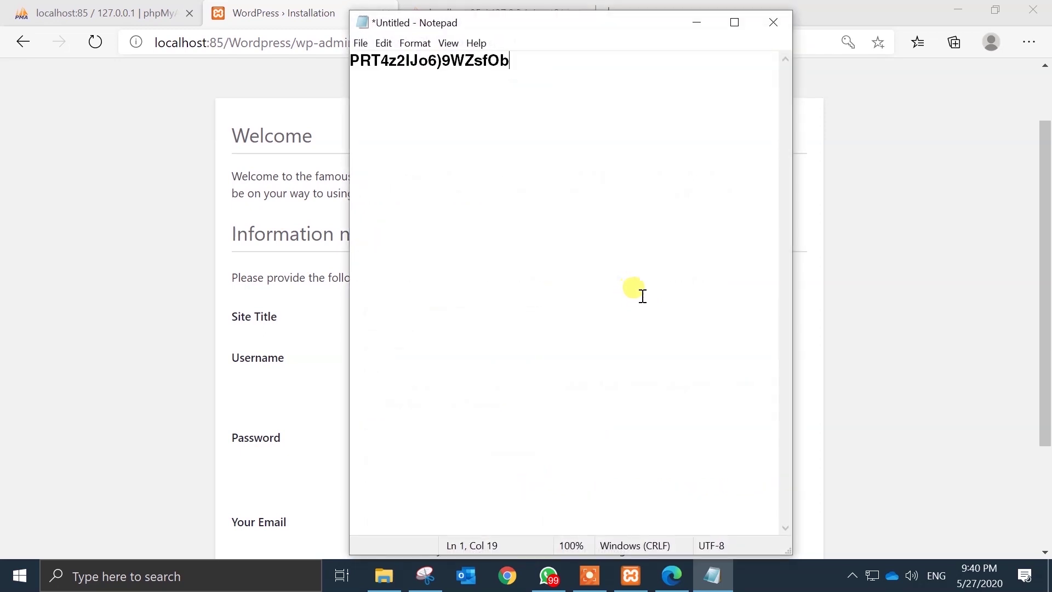
# Step: Return to the installation form, enter the administrator's email address and install WordPress
pyautogui.click(903, 289)
pyautogui.scroll(-3, 400, 334)
pyautogui.click(411, 367)
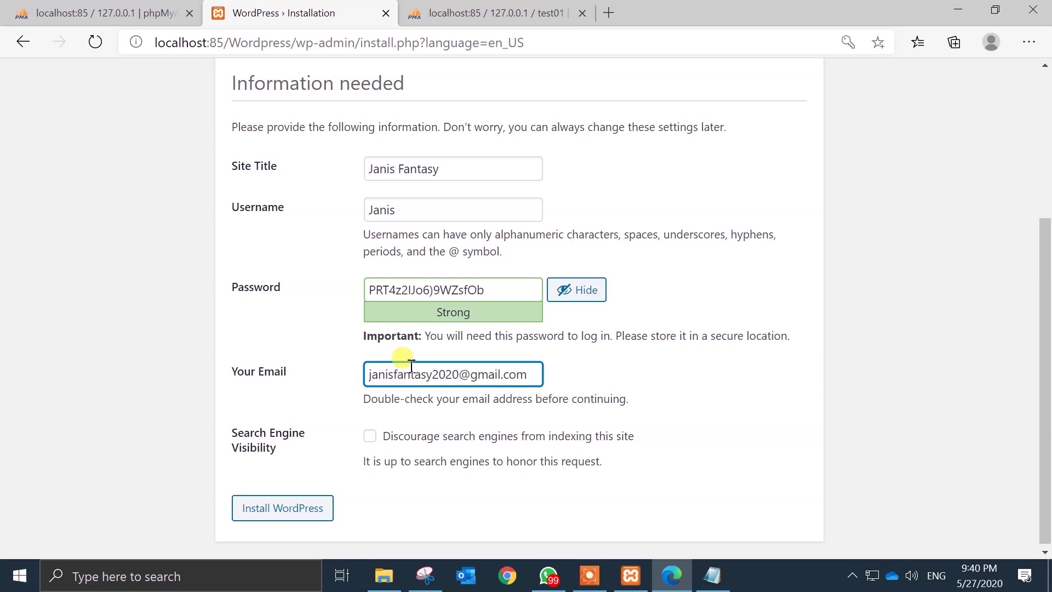
pyautogui.click(276, 501)
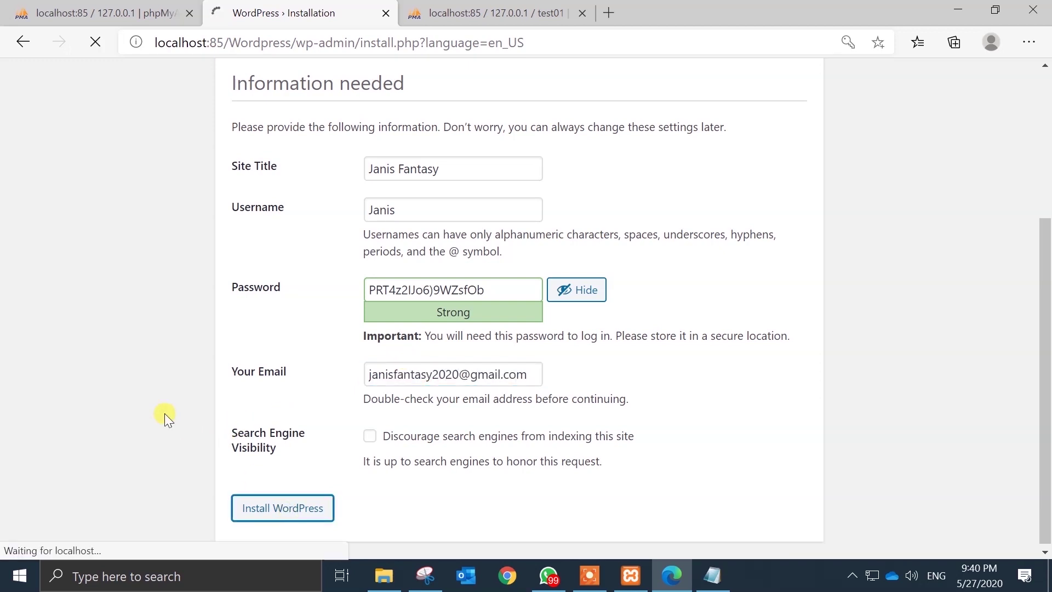
pyautogui.click(821, 205)
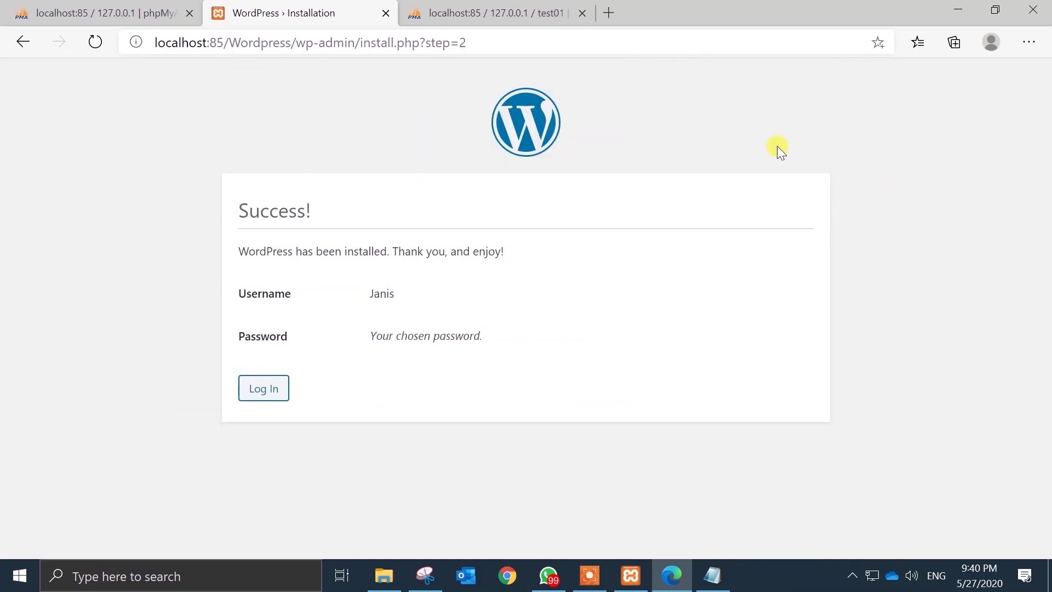
# Step: Log in to the new WordPress site with the administrator's username and the copied account password
pyautogui.click(268, 392)
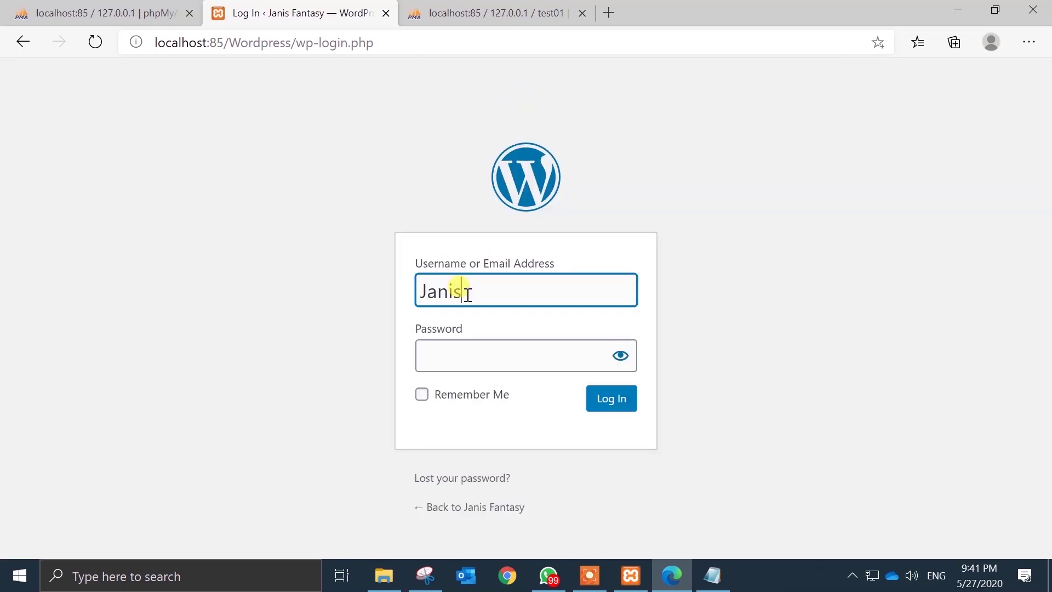
pyautogui.rightClick(466, 355)
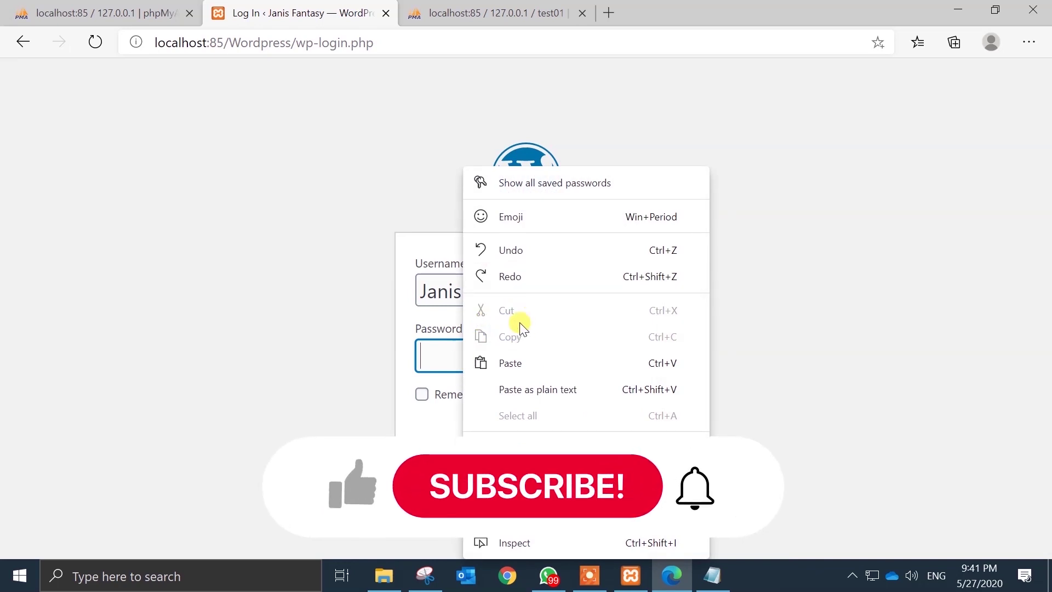
pyautogui.click(518, 363)
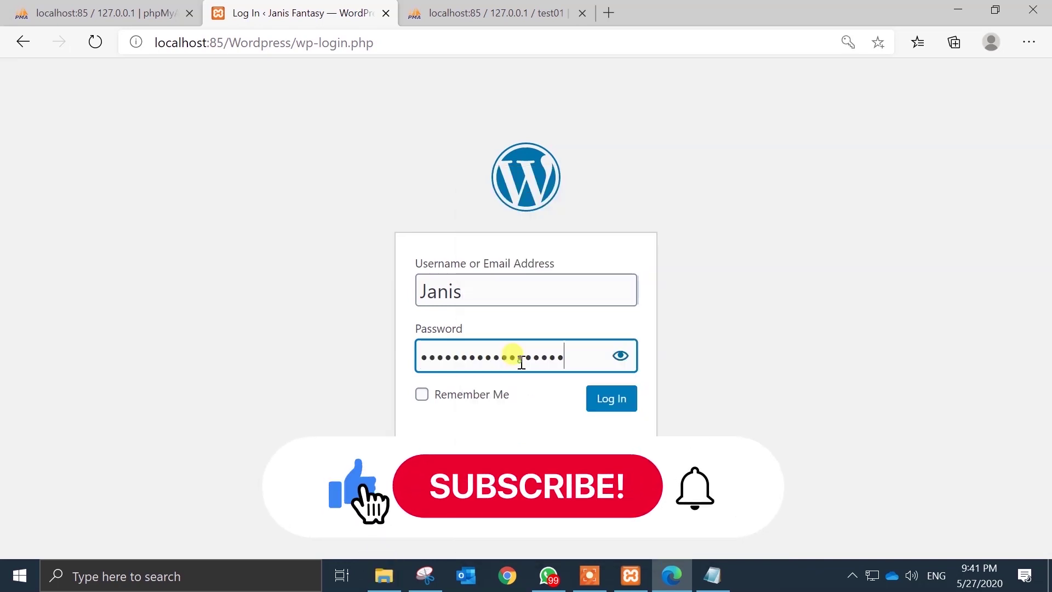
pyautogui.click(598, 399)
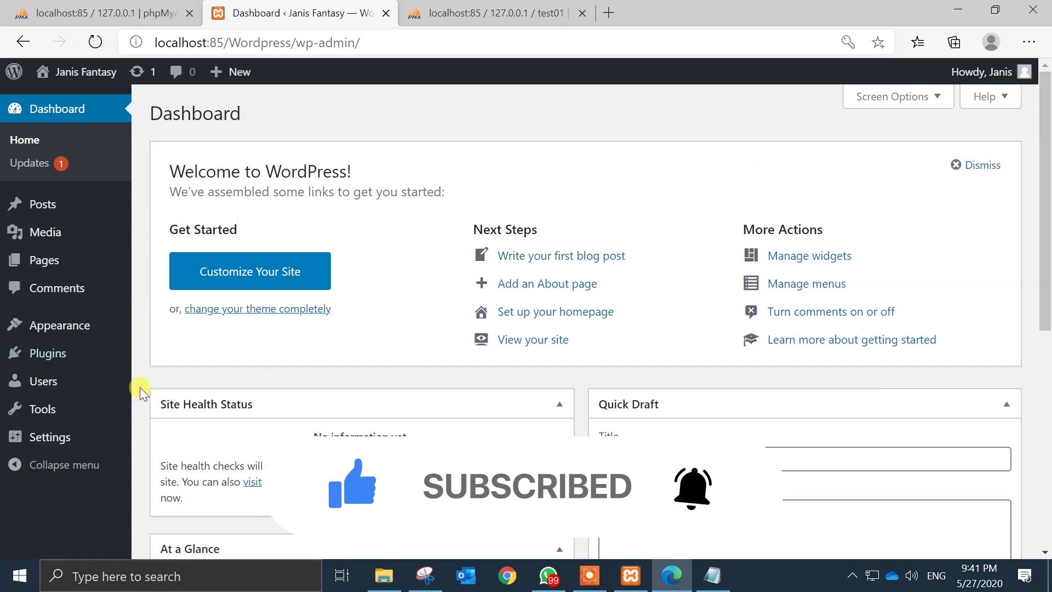
# Step: Look over the WordPress dashboard, and visit the site's front page to examine its default content from header to footer
pyautogui.scroll(-7, 141, 387)
pyautogui.scroll(7, 140, 387)
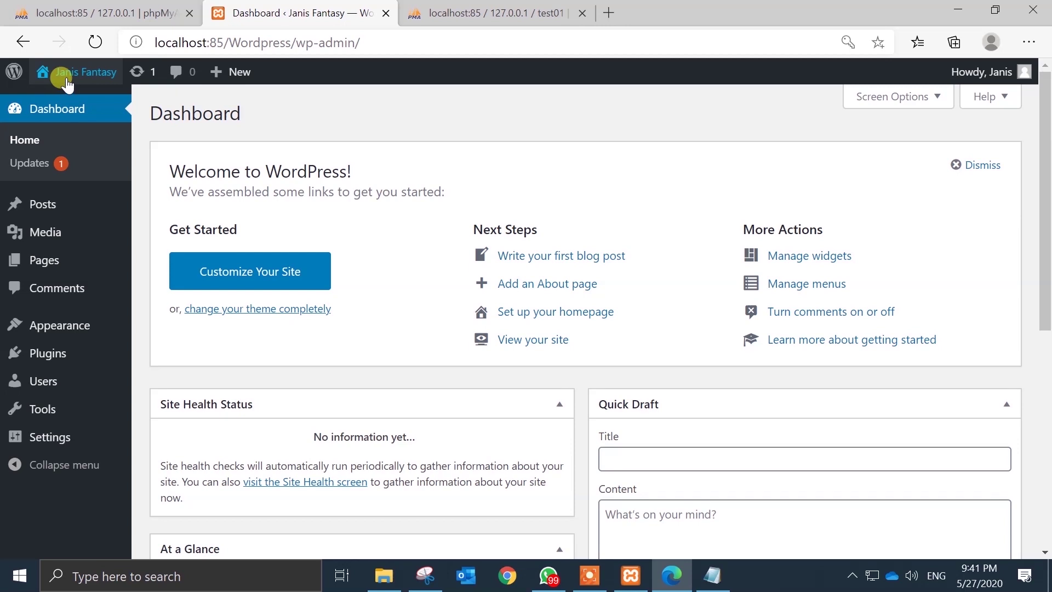
pyautogui.moveTo(67, 85)
pyautogui.click(63, 103)
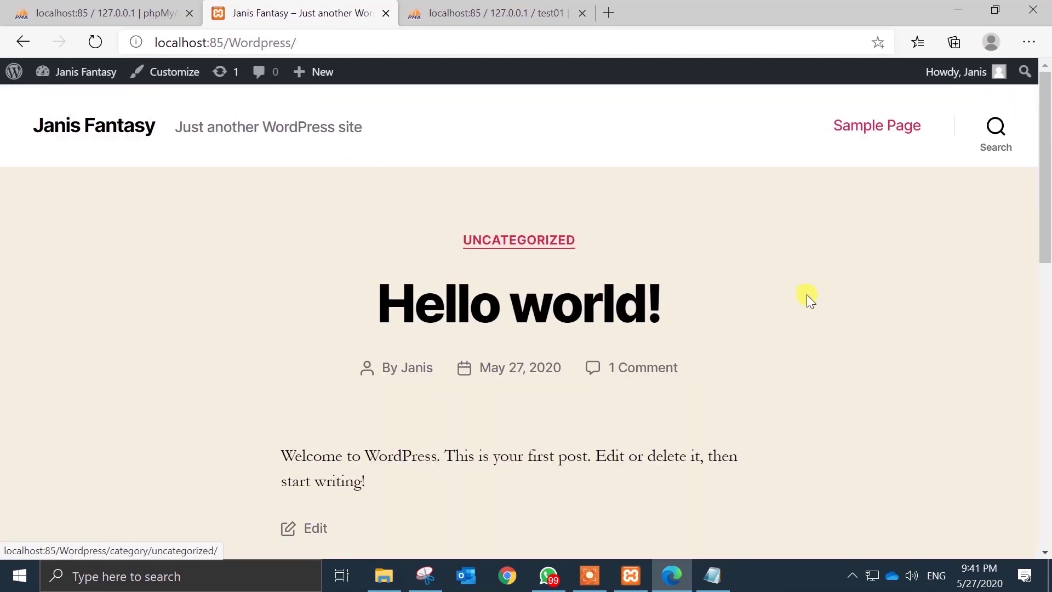
pyautogui.scroll(-12, 807, 294)
pyautogui.scroll(10, 807, 294)
pyautogui.scroll(2, 807, 294)
pyautogui.scroll(-13, 806, 294)
pyautogui.scroll(12, 806, 296)
# Step: Reload the structure of the test01 database in phpMyAdmin to examine its WordPress tables, and close that page
pyautogui.click(488, 9)
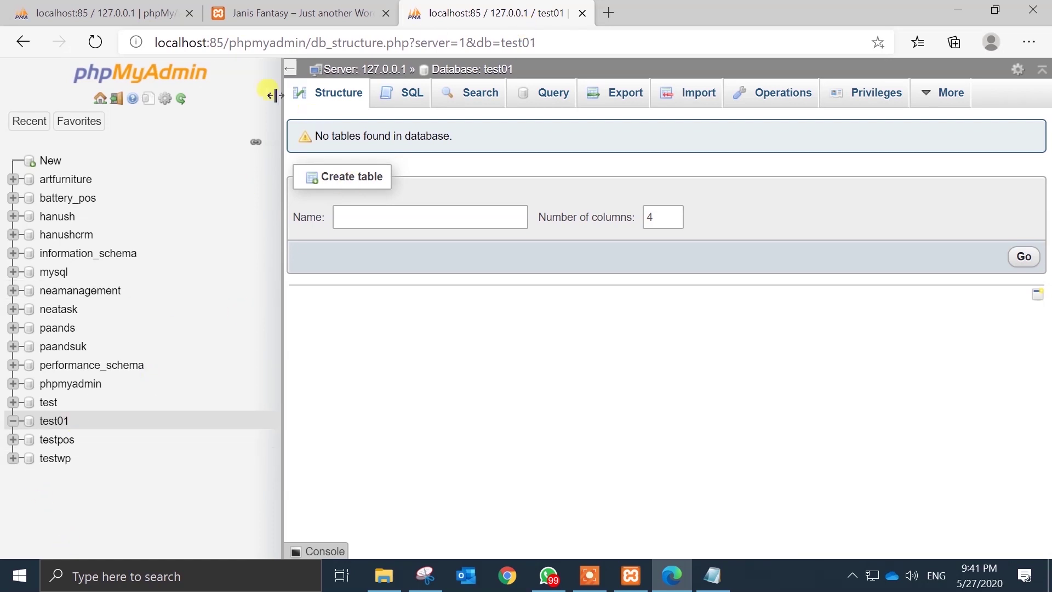
pyautogui.click(320, 89)
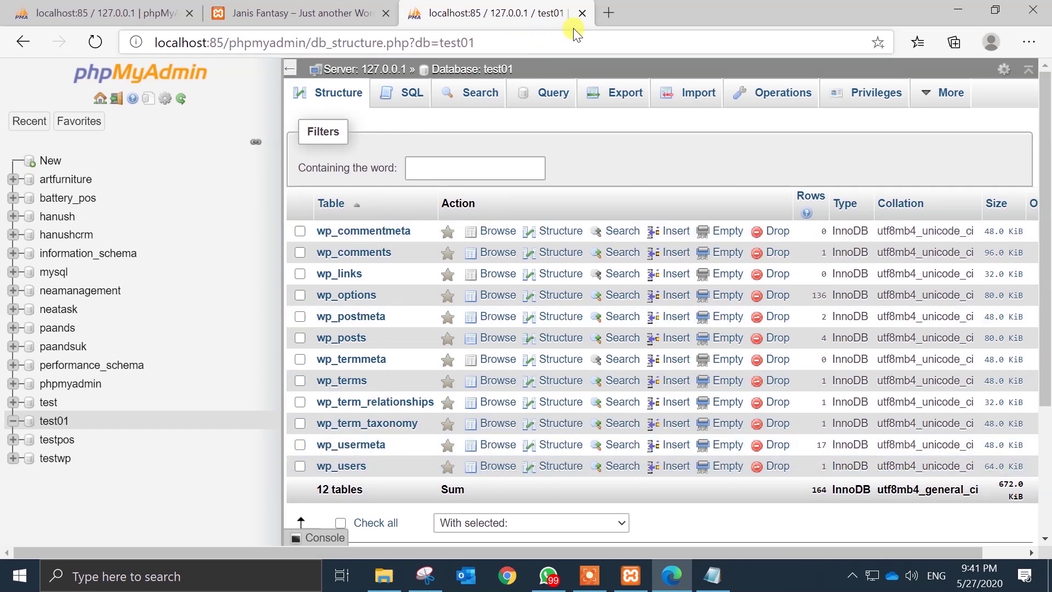
pyautogui.click(583, 14)
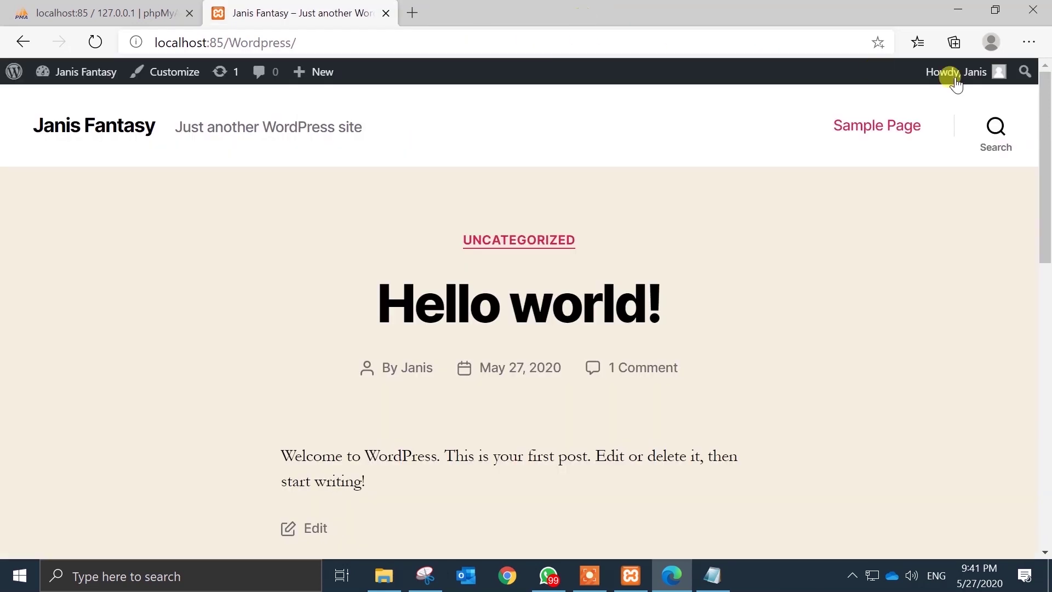
# Step: Log out of the WordPress administrator account and close the site's browser tab
pyautogui.click(998, 75)
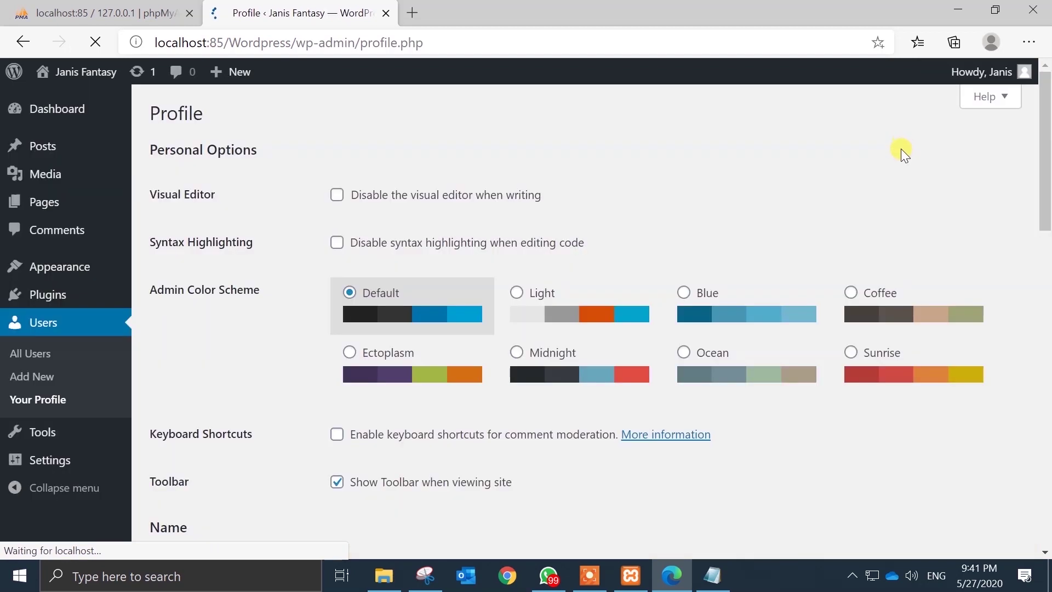
pyautogui.moveTo(1006, 73)
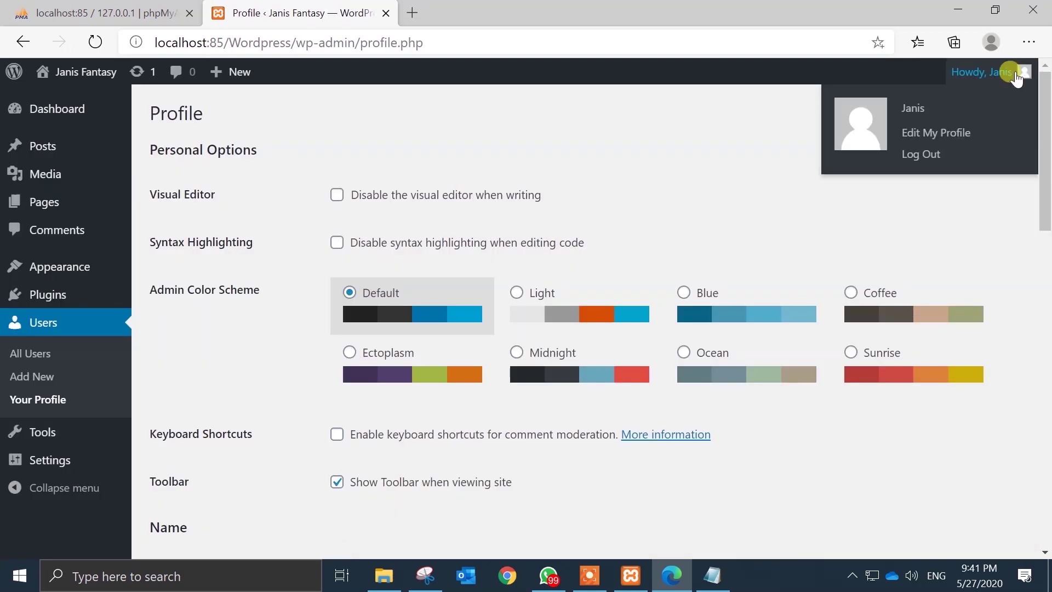
pyautogui.click(911, 156)
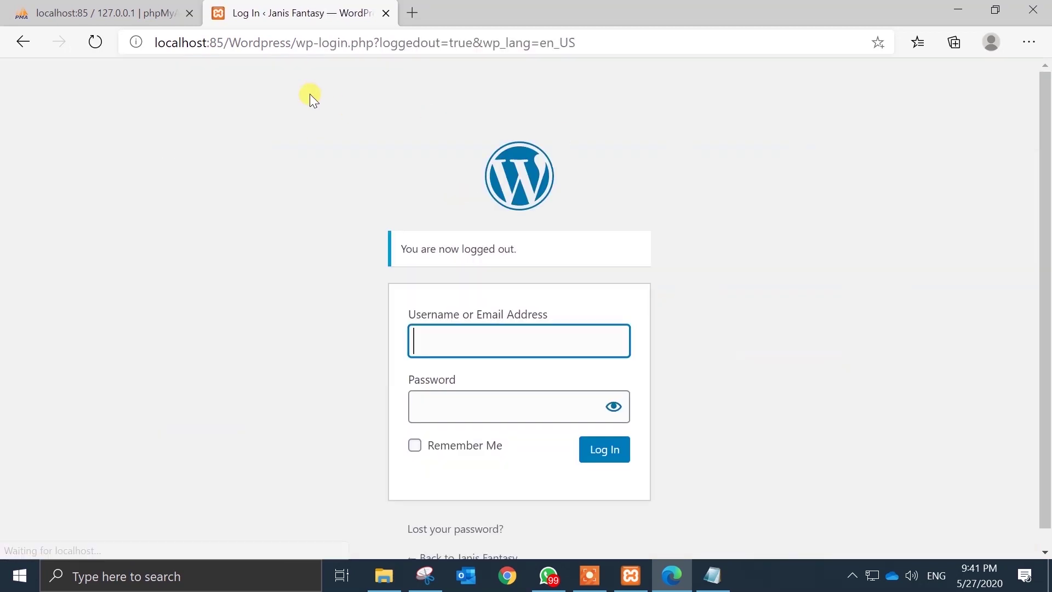
pyautogui.click(386, 14)
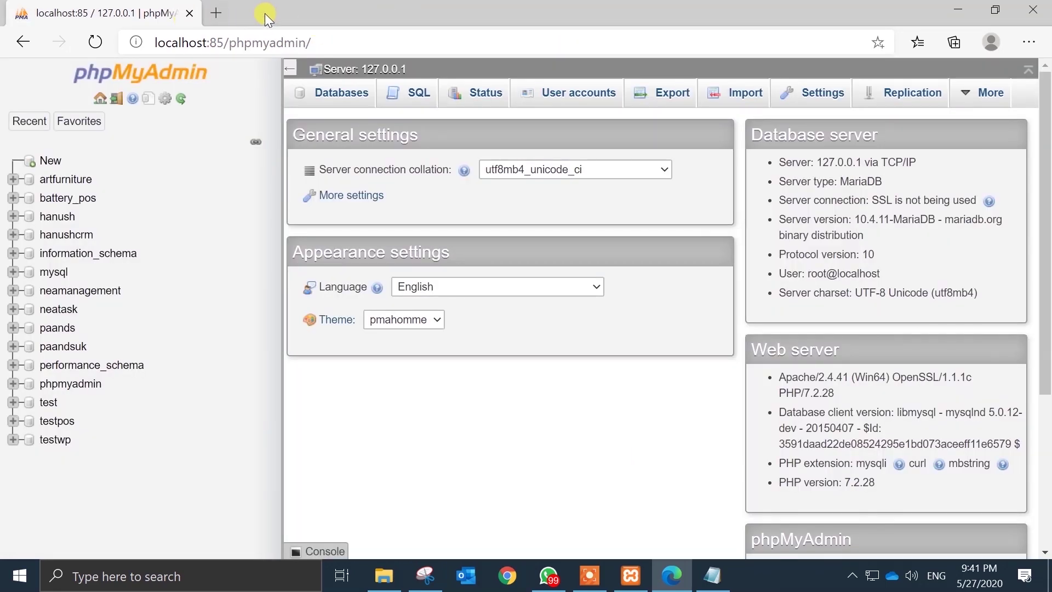